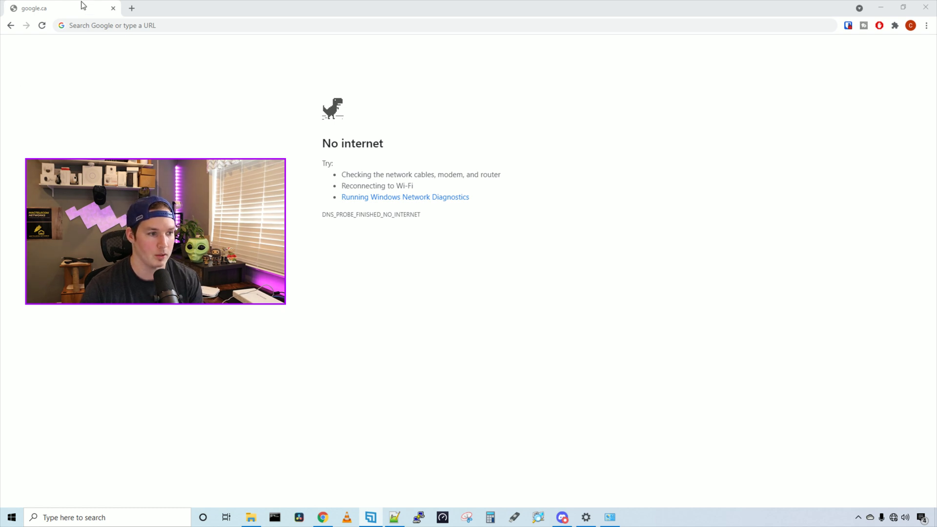
- Confirm google.ca fails with a No internet error, then select the address bar
left_click(94, 25)
- Sign in to the router at 192.168.1.1 with the default admin credentials and accept the stronger-password prompt
type("192.168.1")
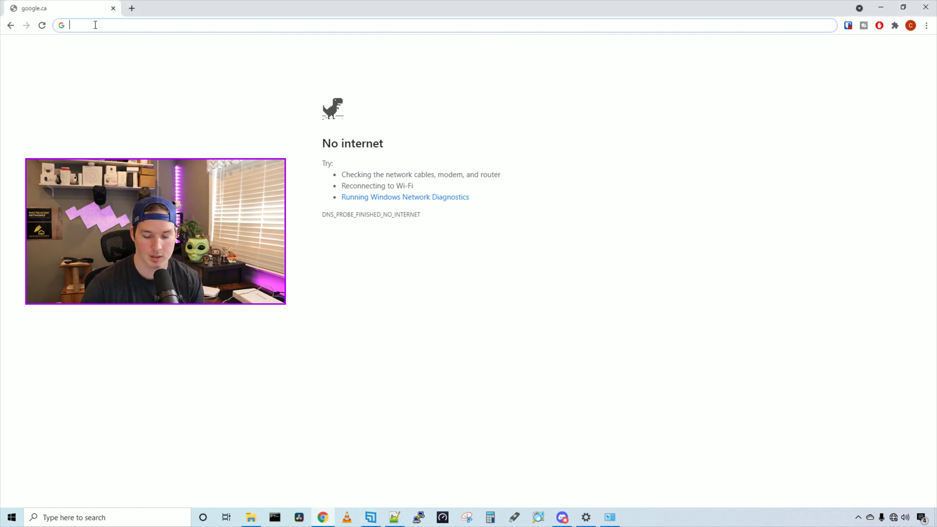
type(".1")
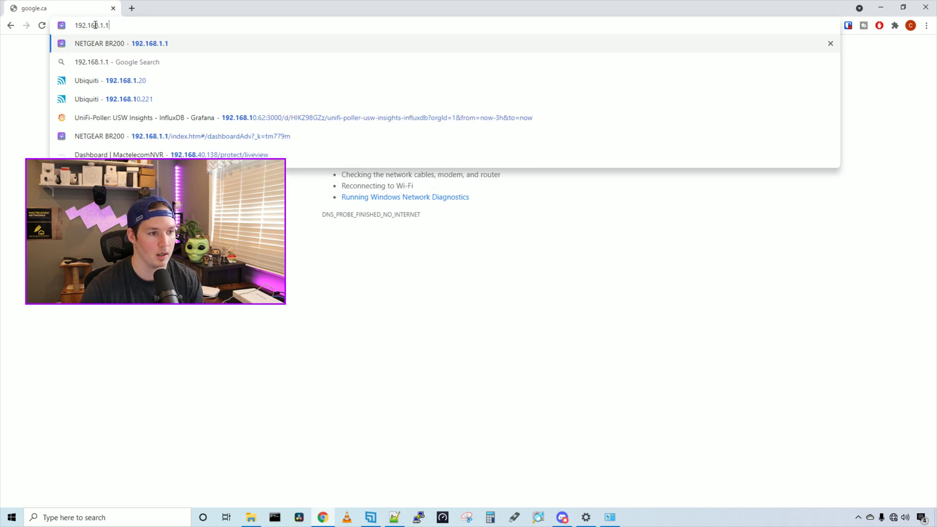
key("Return")
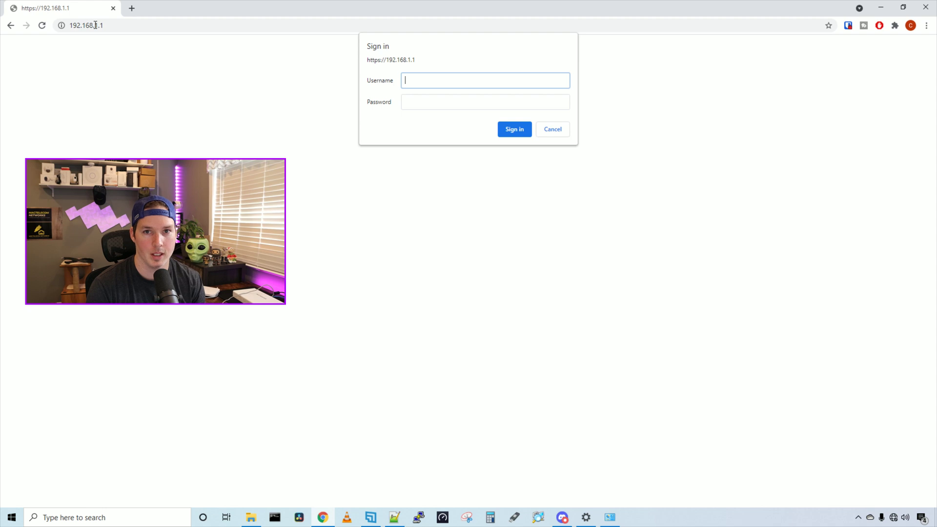
type("admin")
key("Tab")
type("password")
key("Return")
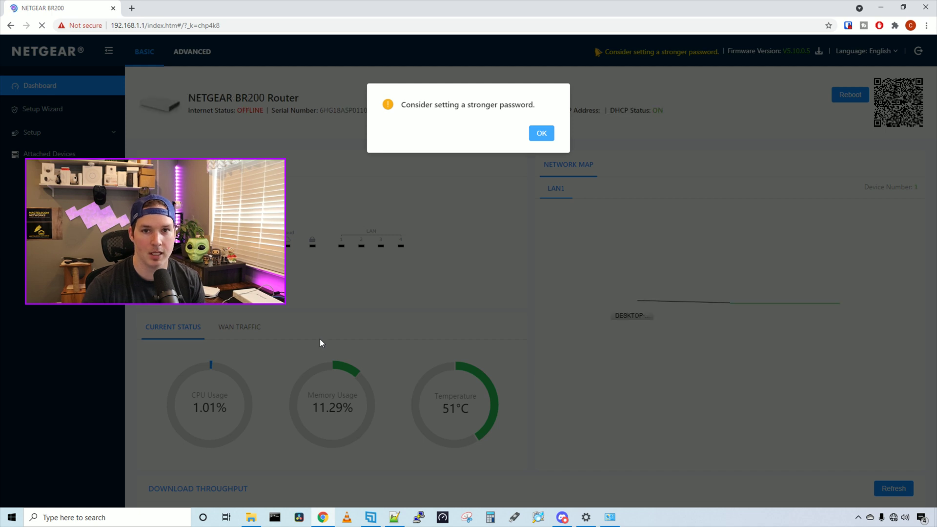
left_click(541, 133)
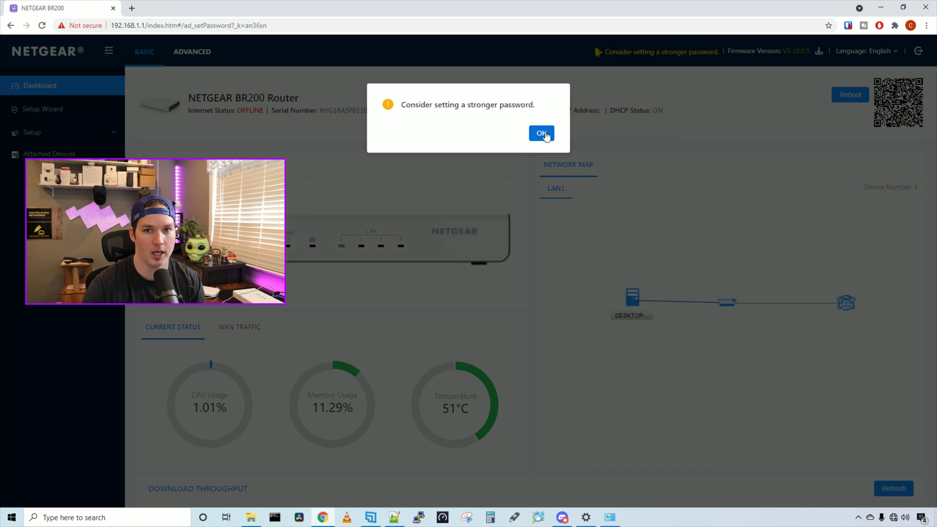
left_click(573, 101)
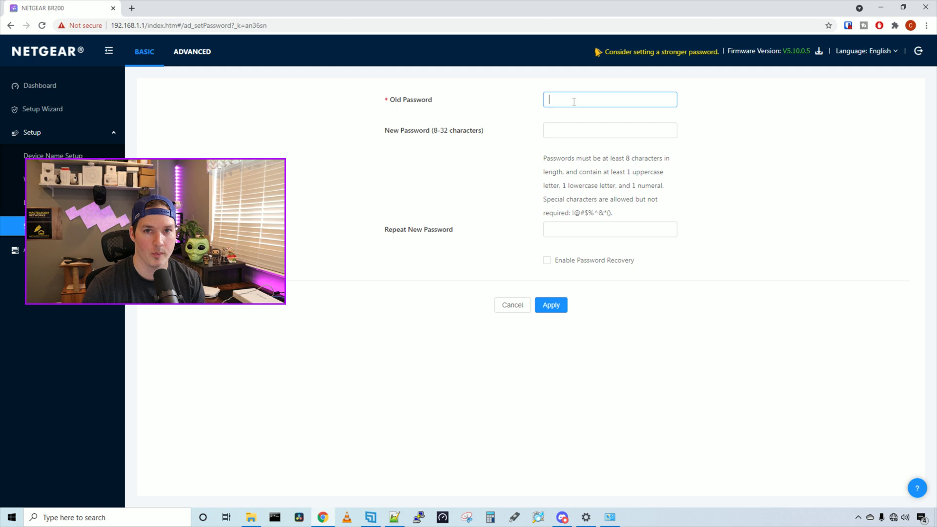
- Set a new router password and apply it without password recovery
type("pas")
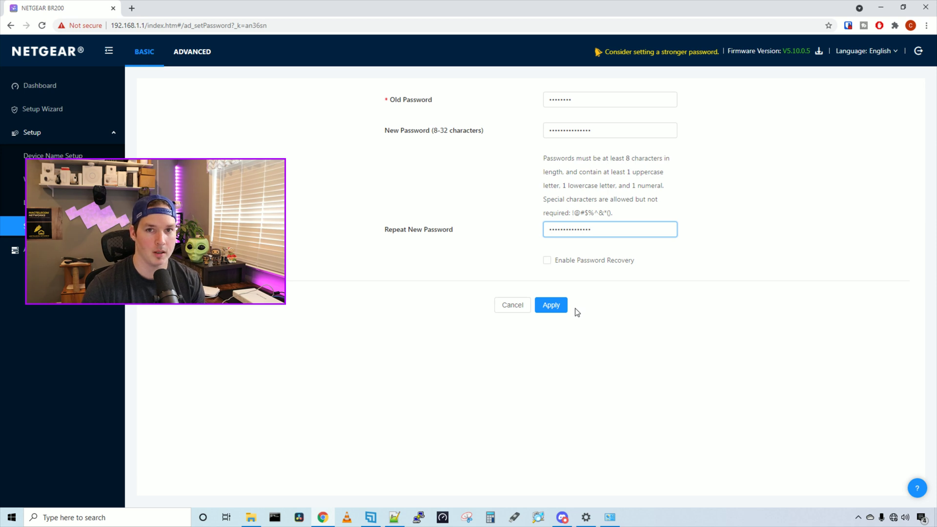
left_click(560, 313)
left_click(543, 186)
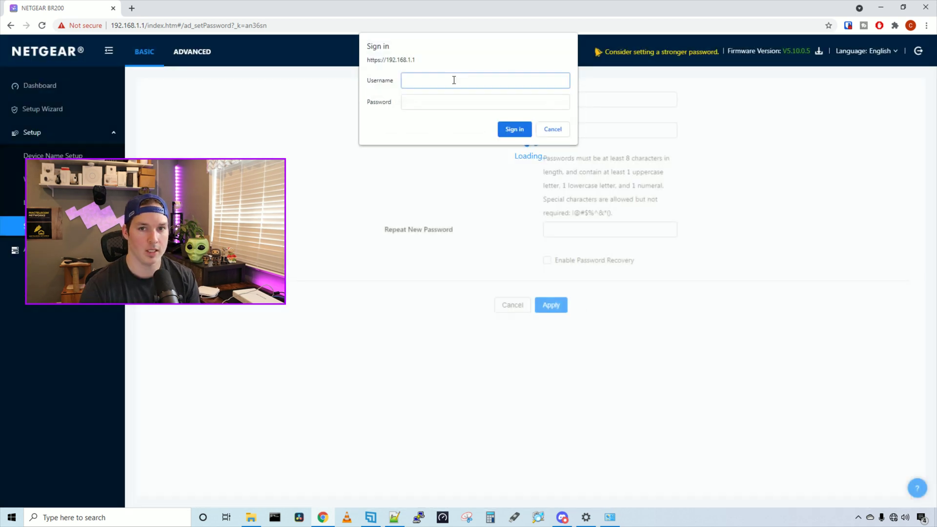
- Sign back in as admin with the new password and go to LAN Setup
type("admin")
key("Tab")
type("password")
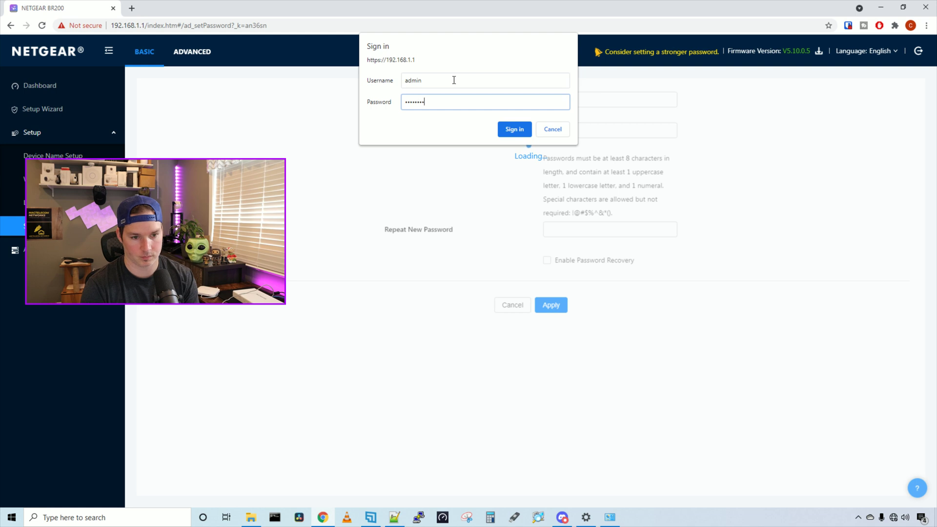
key("Return")
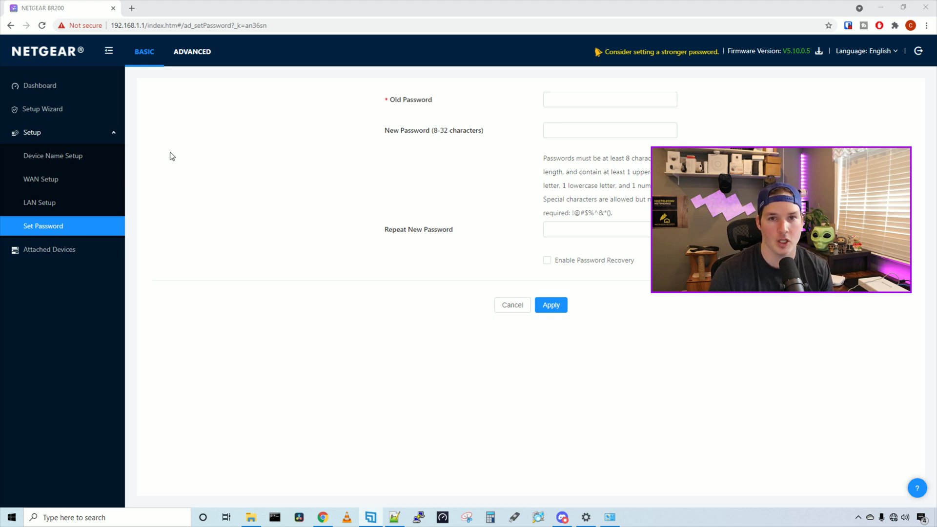
left_click(56, 205)
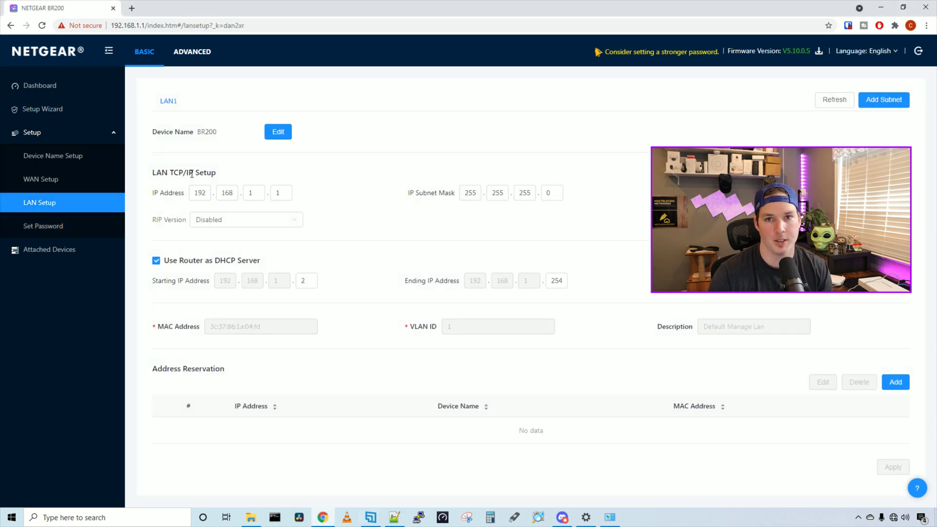
- Change the router IP to 192.168.10.1 and the DHCP start to 192.168.10.20, then apply
left_click(226, 194)
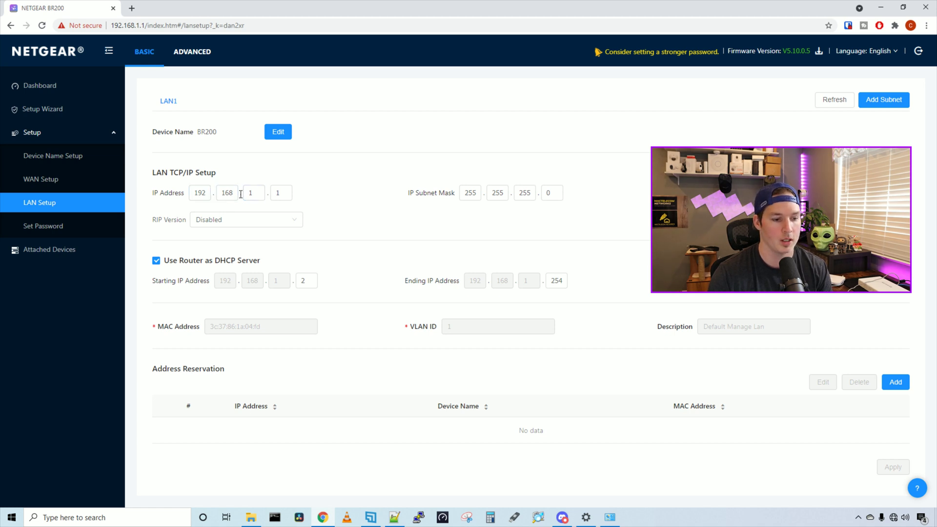
left_click(252, 194)
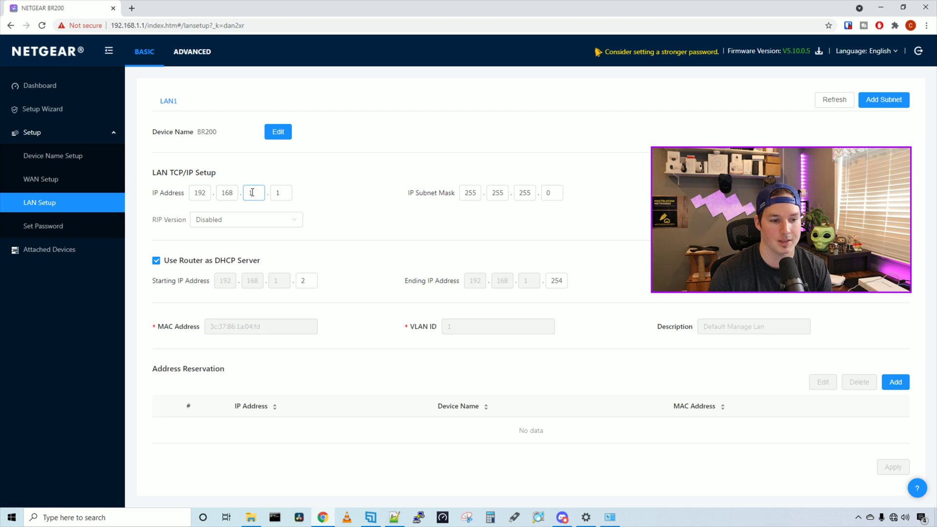
type("0")
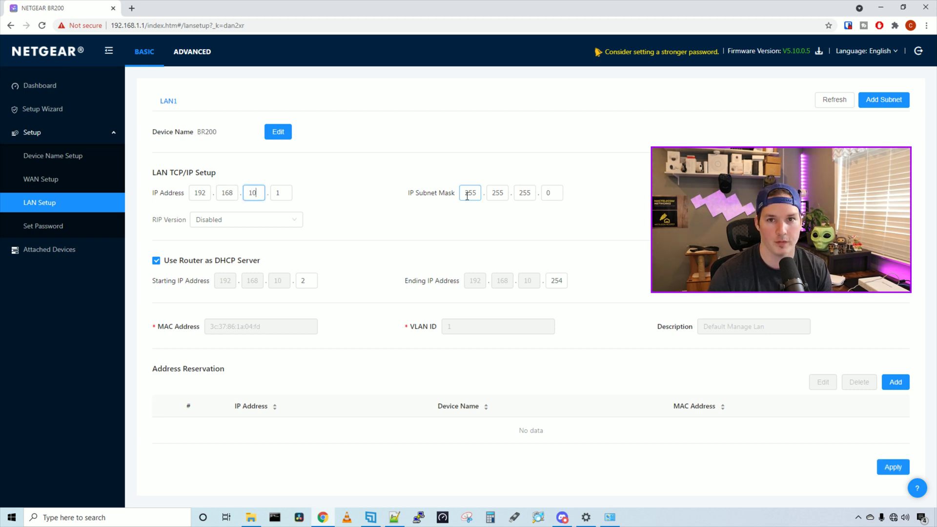
left_click(385, 232)
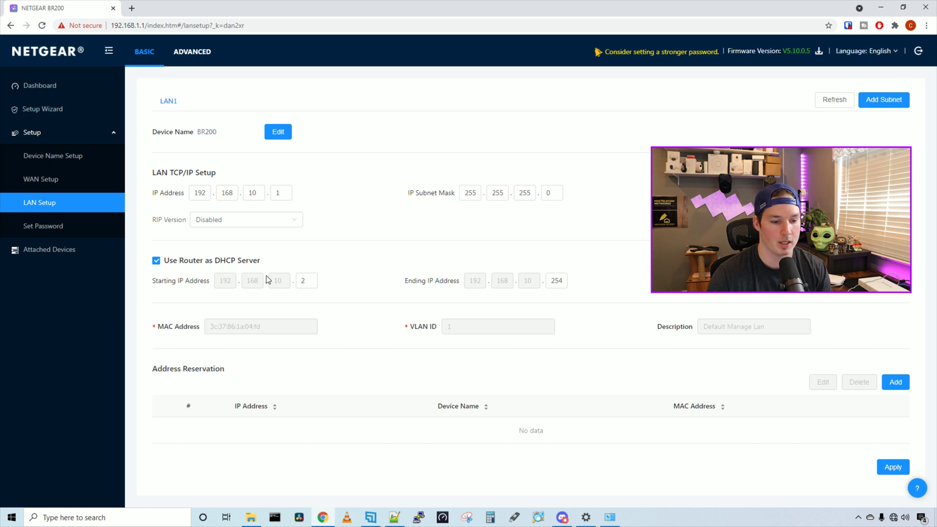
left_click_drag(311, 281, 285, 283)
type("20")
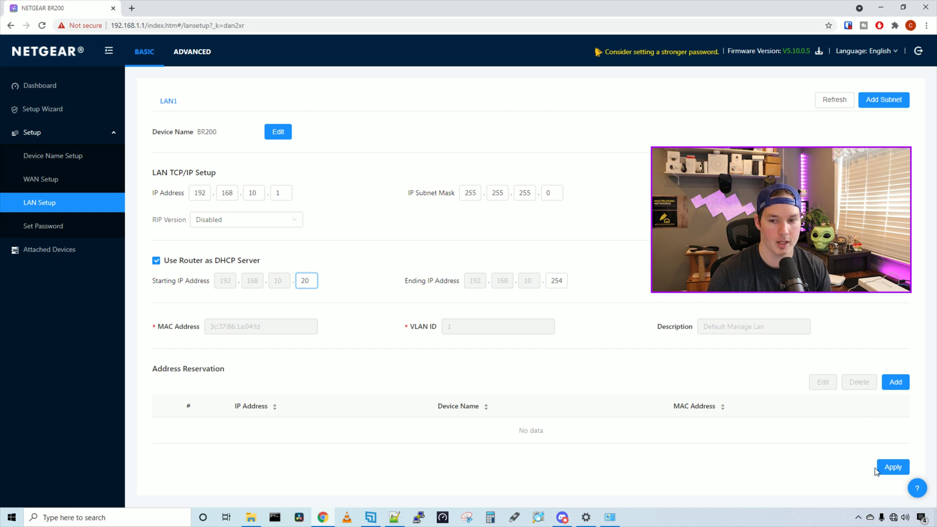
left_click(892, 467)
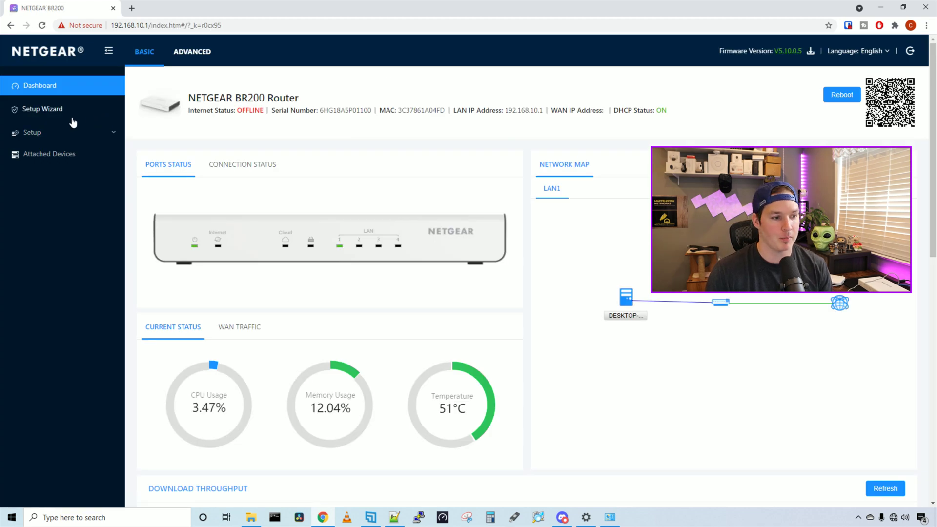
- Open WAN Setup under the Setup section of the sidebar
left_click(101, 138)
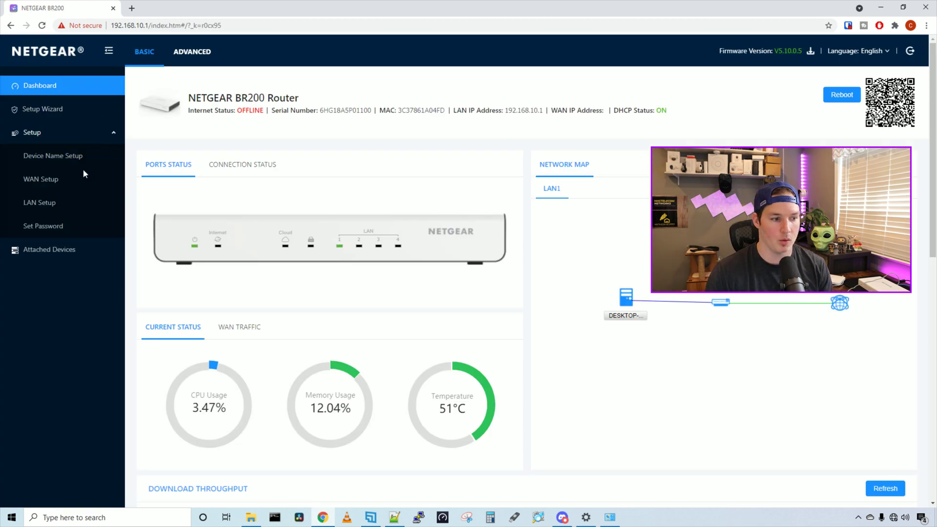
left_click(55, 181)
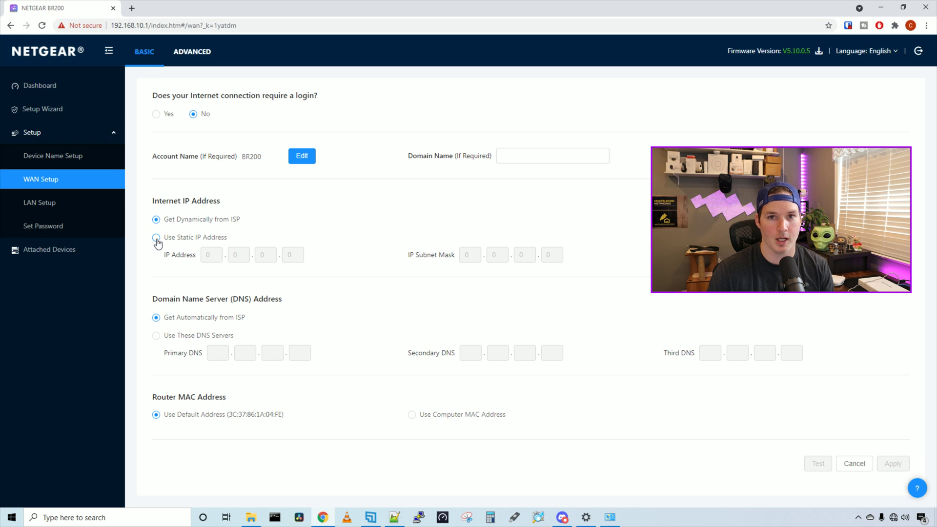
- Switch the WAN to a static IP with DNS servers 1.1.1.1, 8.8.8.8 and 9.9.9.9
left_click(156, 238)
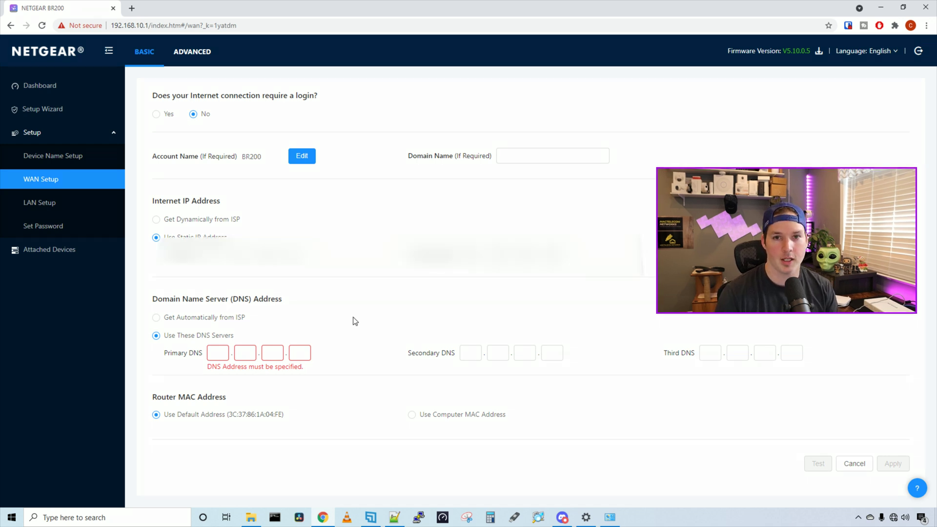
left_click(219, 352)
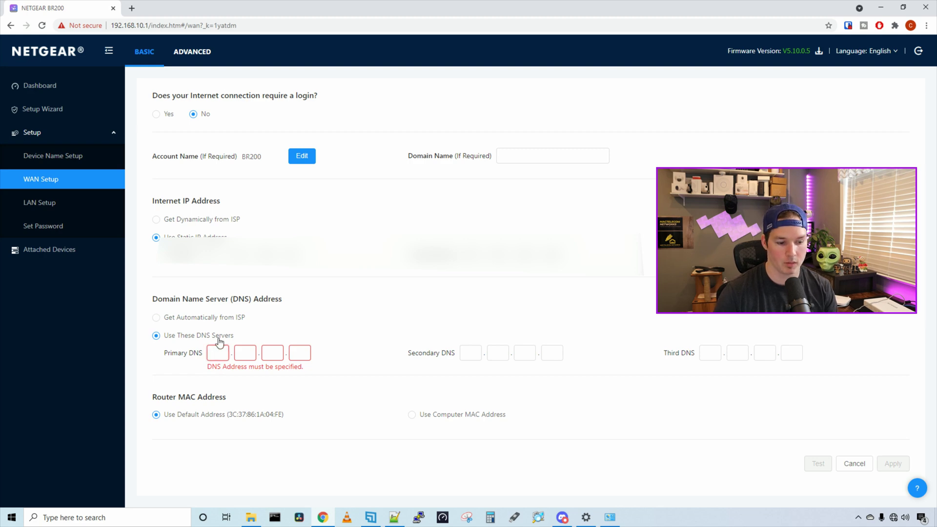
type("1.1.1.1")
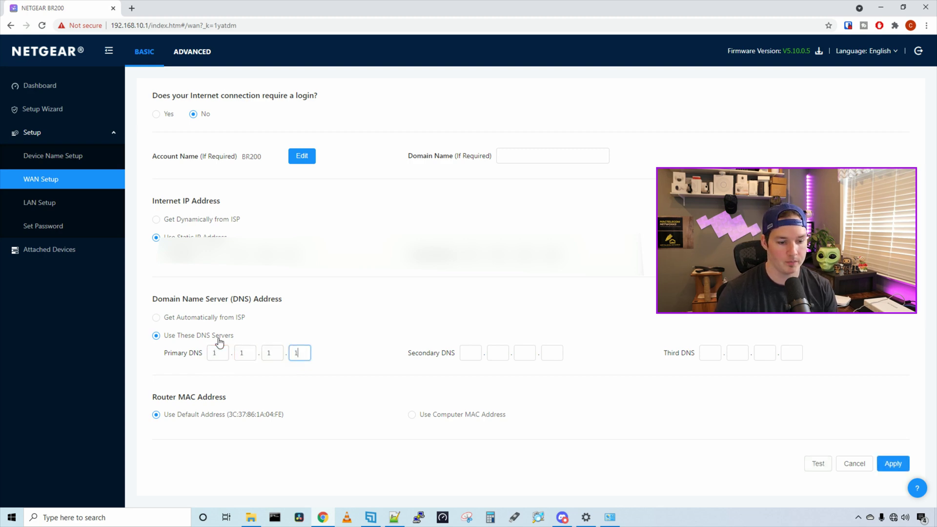
key("Tab")
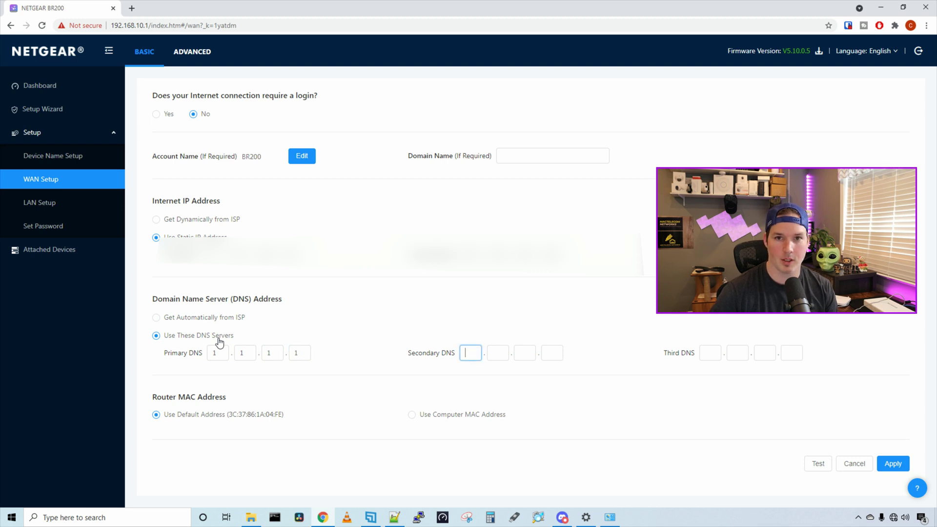
type("8.8.8.8")
key("Tab")
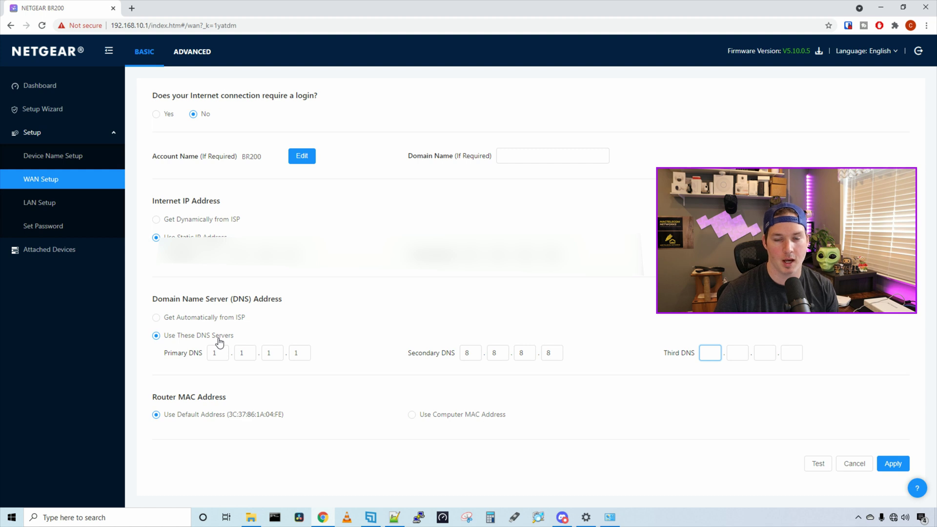
type("9.9.9.9")
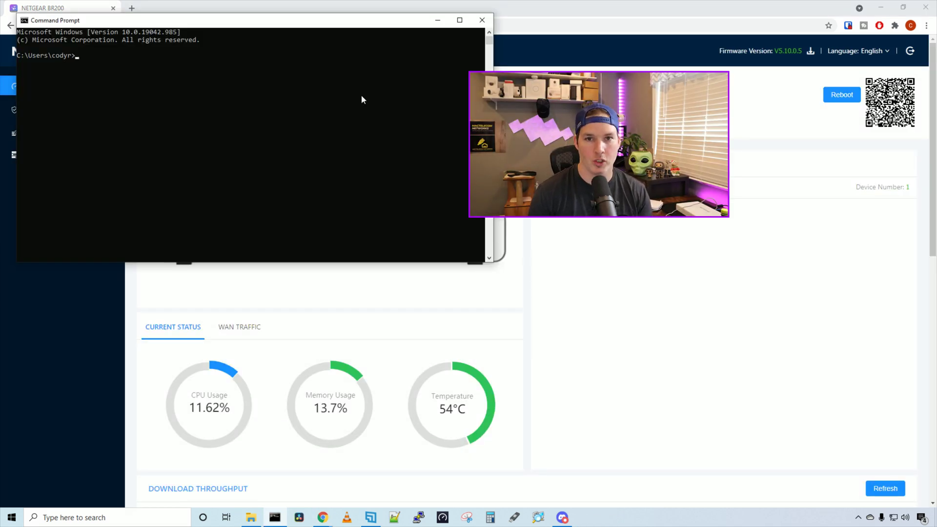
- Run ping google.ca in Command Prompt to test internet access
type("ping google.ca")
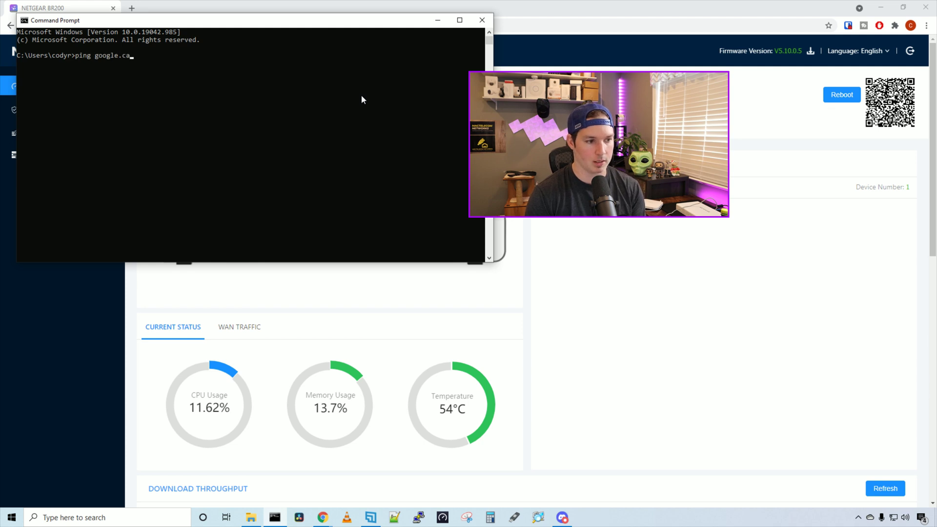
key("Return")
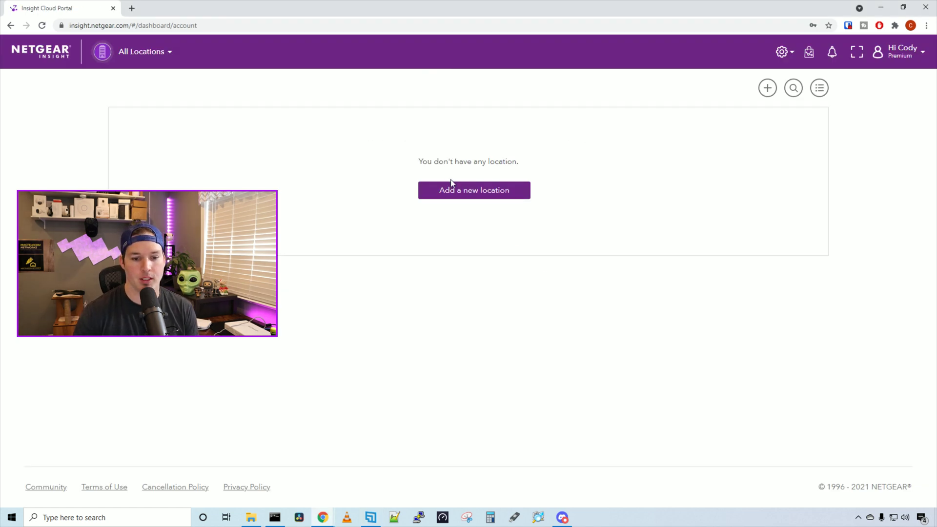
- Add and save a location named Mactelecom with the device admin password, then open its dashboard
left_click(496, 193)
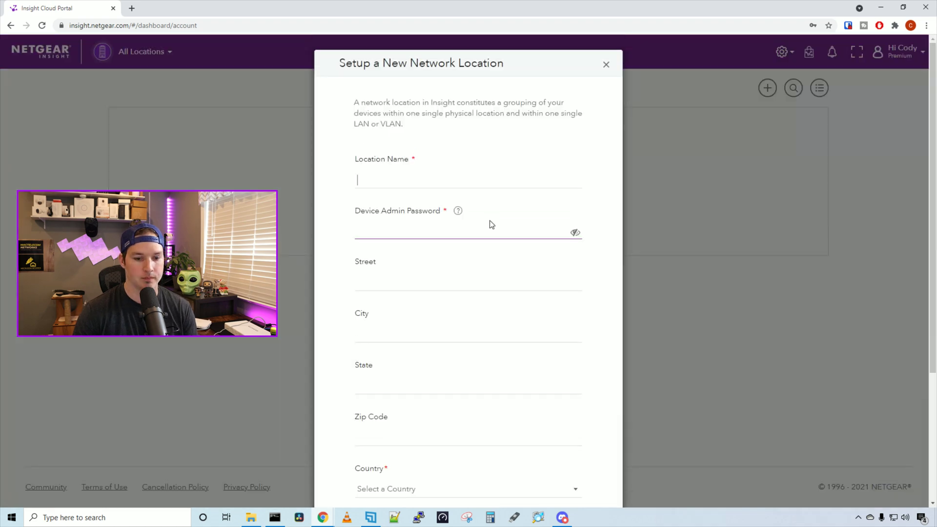
type("Mactelecom")
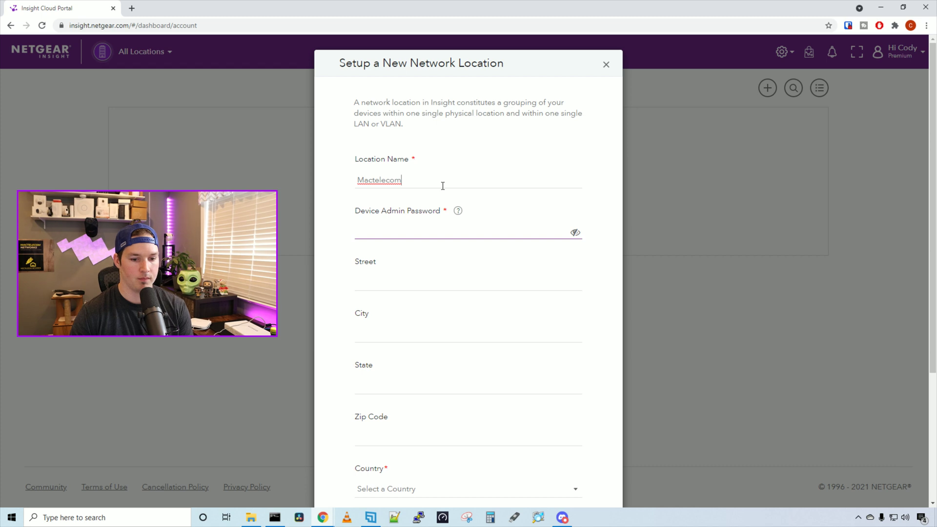
left_click(398, 229)
key("ctrl+v")
scroll(395, 102, "down", 4)
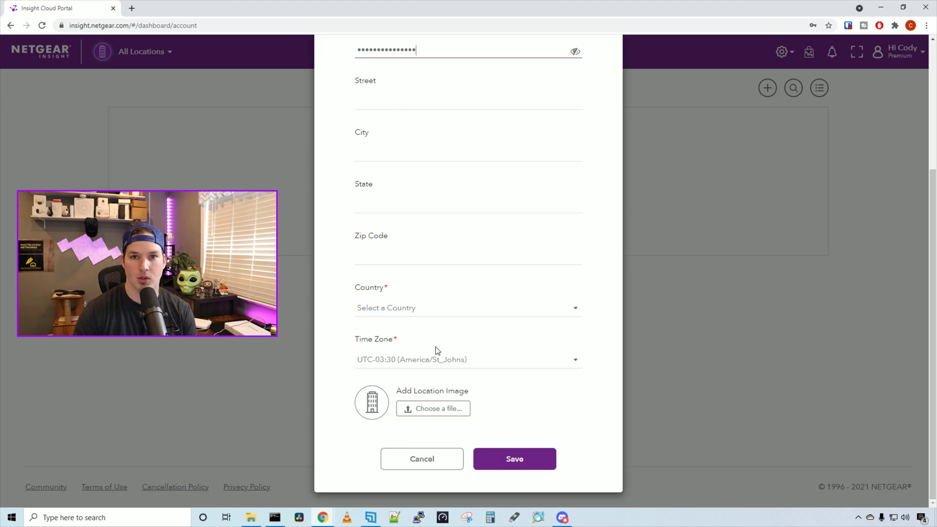
left_click(518, 456)
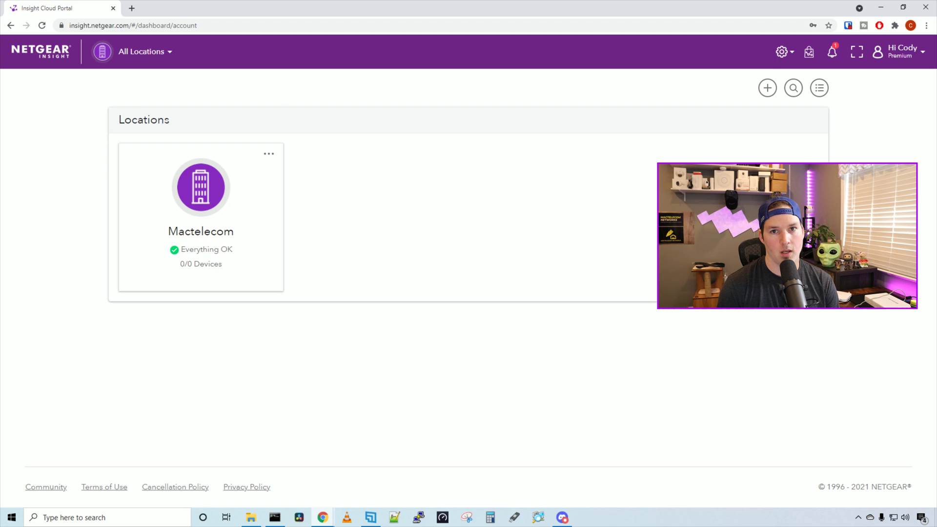
left_click(234, 219)
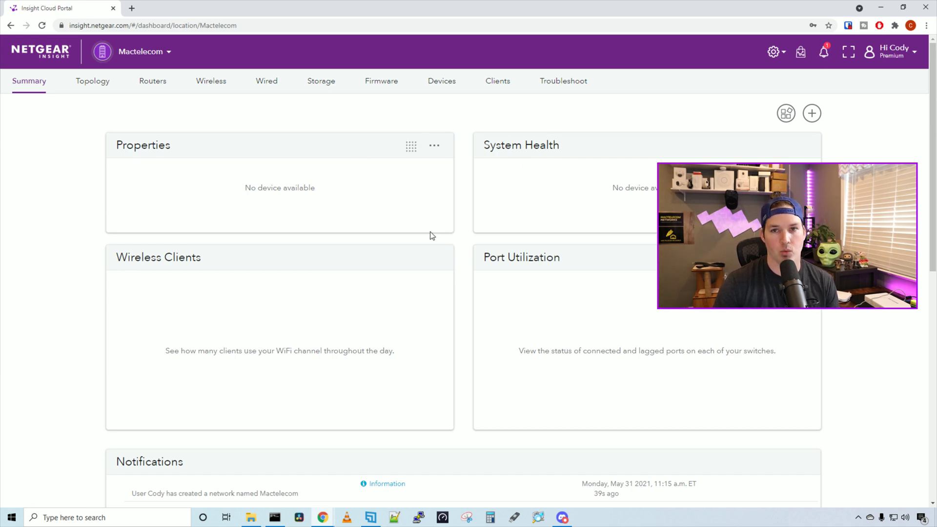
- Go to the Mactelecom Devices list and start adding a device
left_click(445, 88)
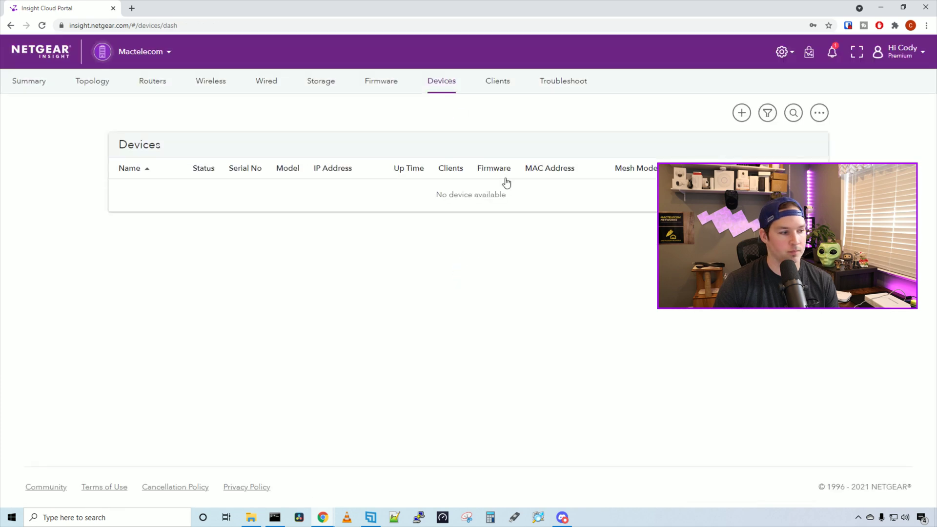
left_click(742, 114)
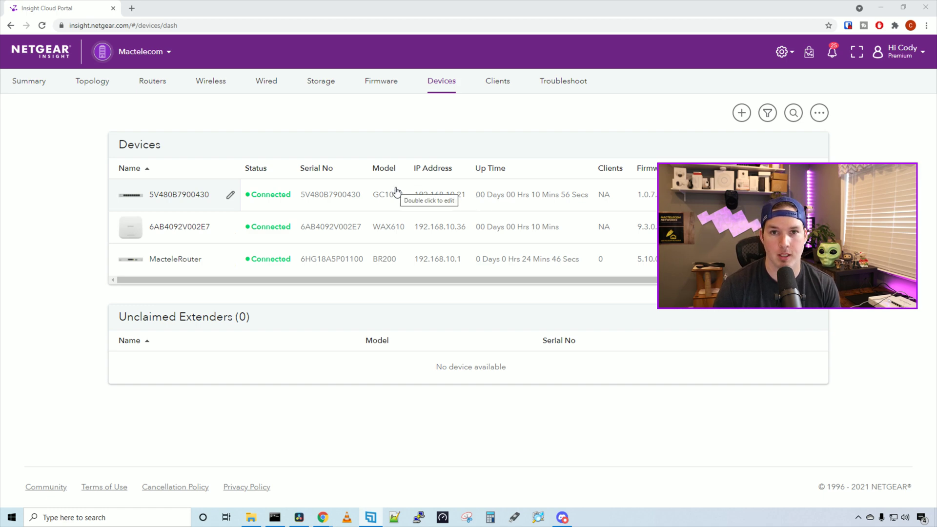
- In Wireless settings, start a new SSID named Admin
left_click(216, 87)
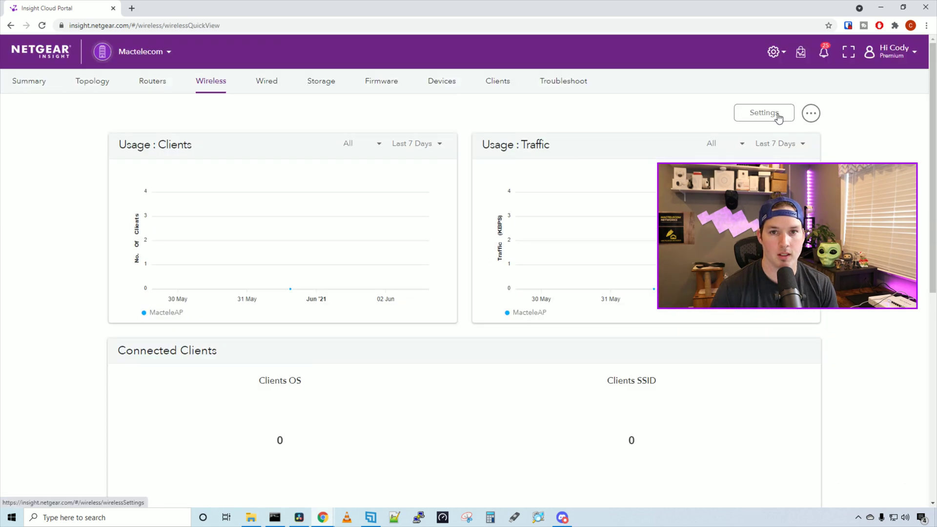
left_click(778, 115)
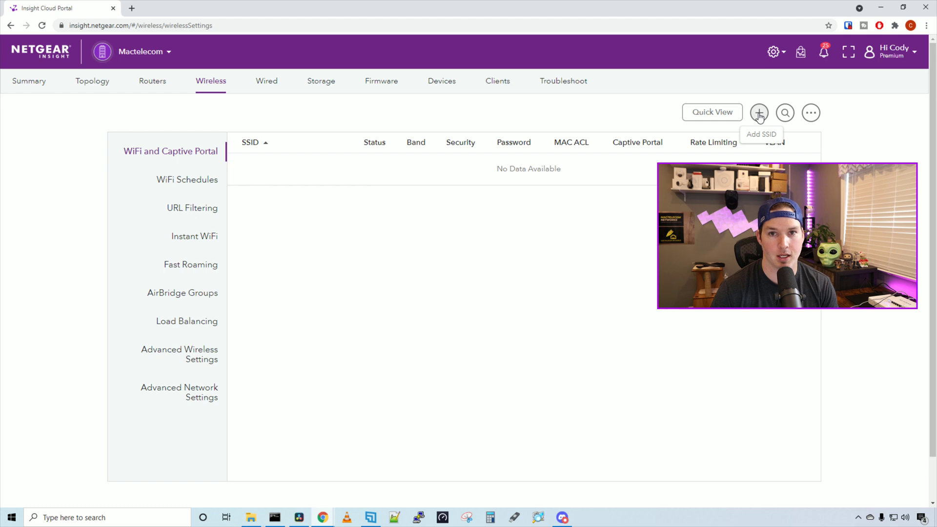
left_click(759, 114)
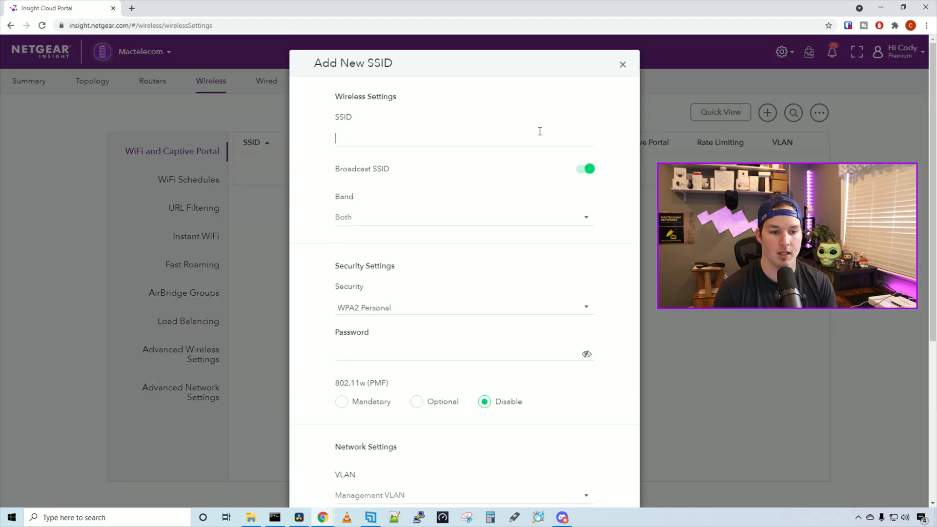
type("Admin")
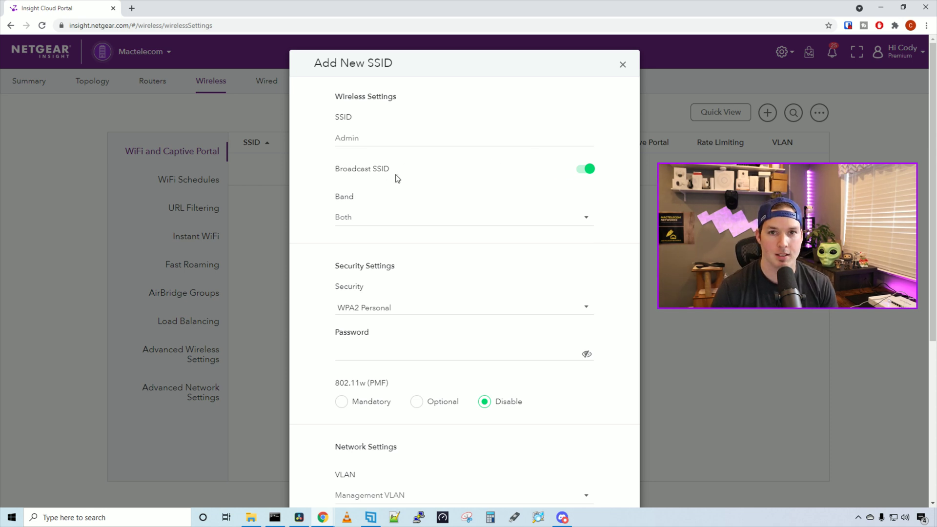
scroll(398, 179, "down", 1)
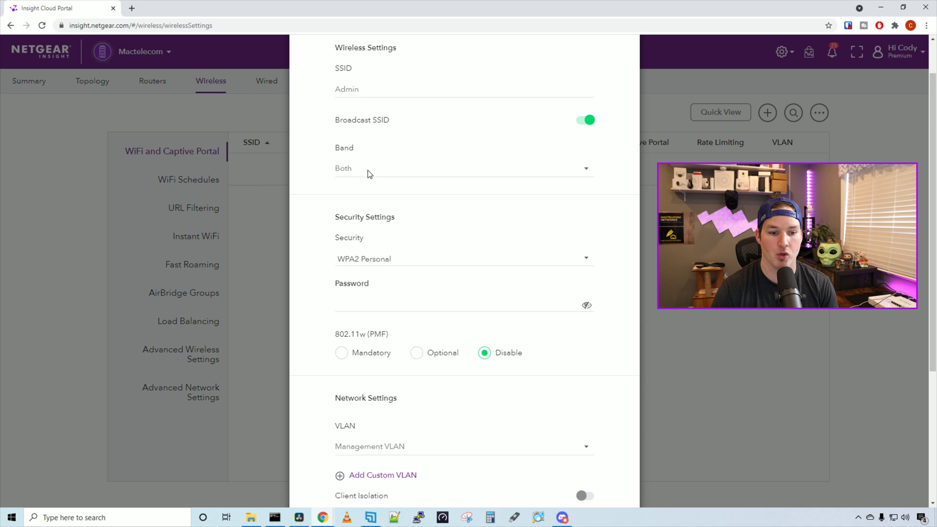
scroll(369, 175, "down", 1)
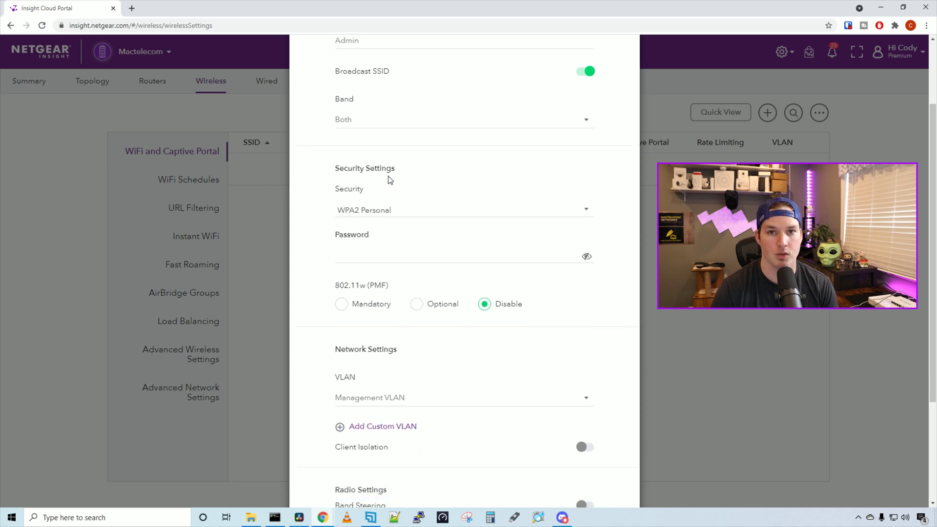
- Give the Admin SSID a WPA2 password, save and configure it, then go to Wired VLAN settings
left_click(377, 256)
type("password")
scroll(390, 256, "down", 2)
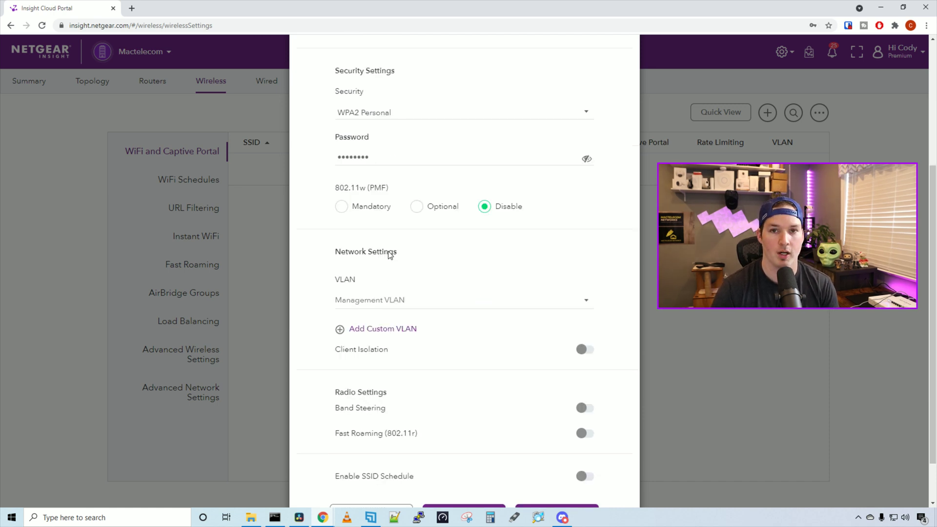
scroll(391, 255, "down", 1)
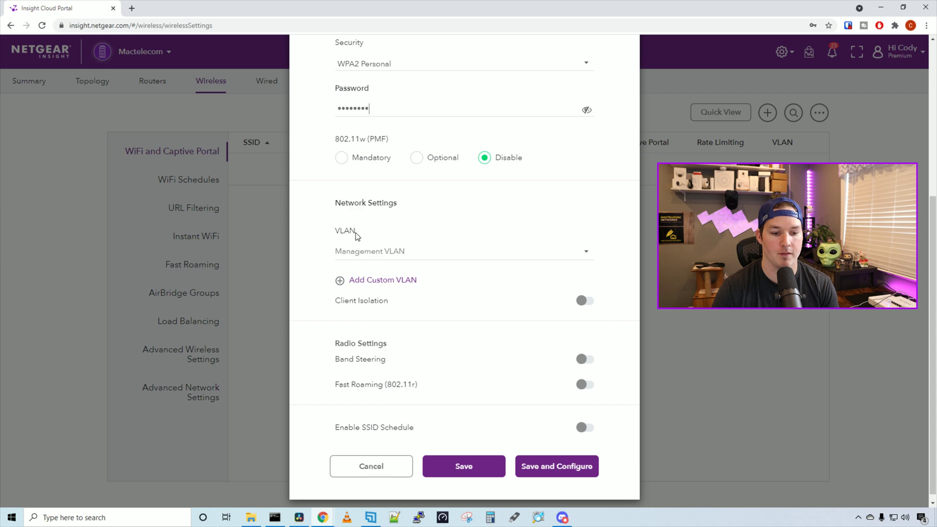
scroll(422, 262, "down", 1)
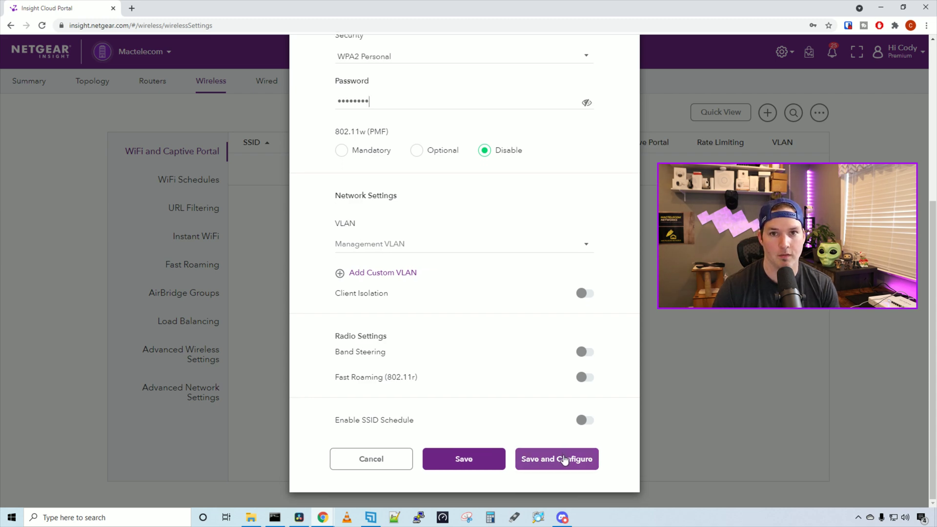
left_click(564, 460)
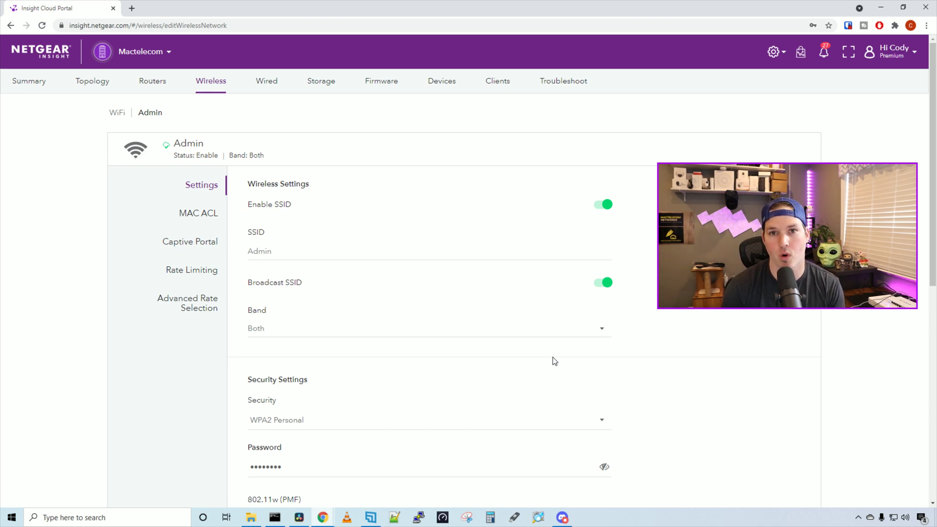
left_click(268, 83)
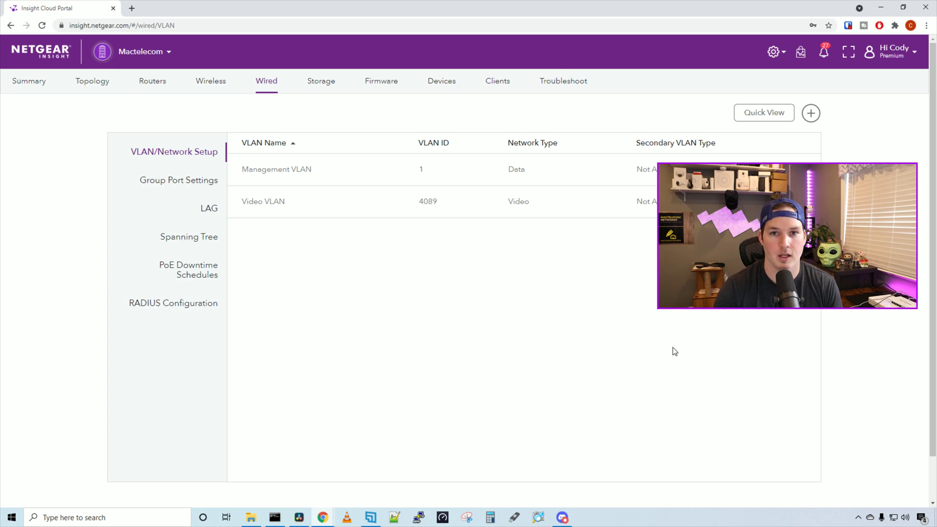
- Start a new VLAN/Network Setup for the Mactelecom location from the Wired tab
left_click(811, 114)
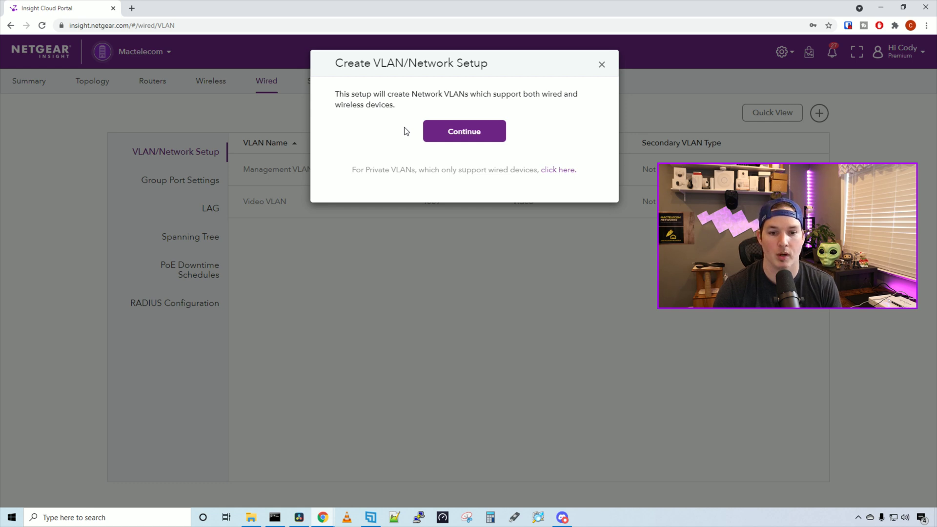
- Enter the VLAN wizard, dismiss the trunk port warning, and name the network 'staff' with description 'Staff'
left_click(447, 134)
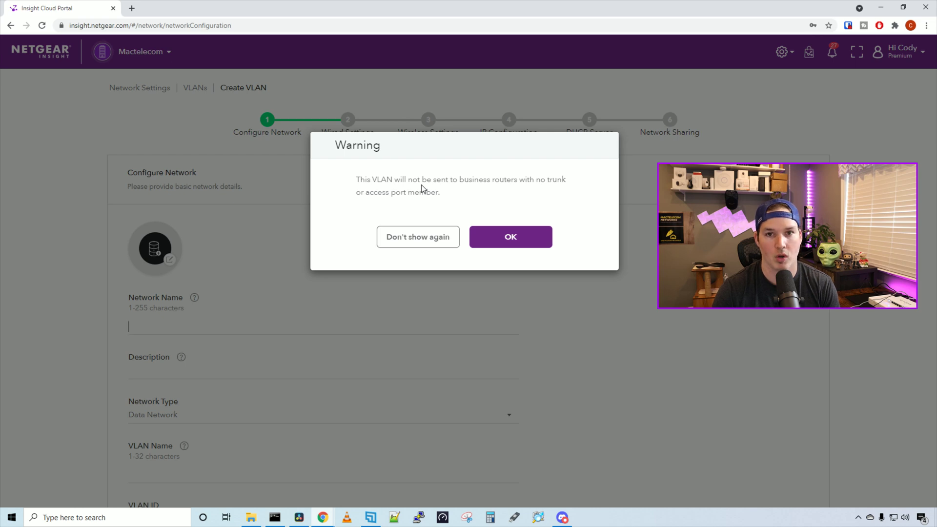
left_click(529, 245)
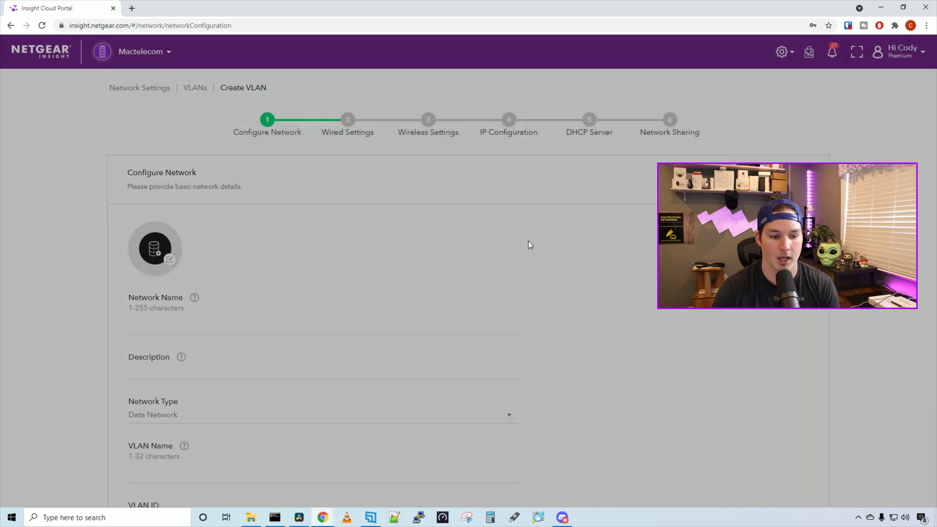
scroll(218, 279, "down", 1)
left_click(218, 278)
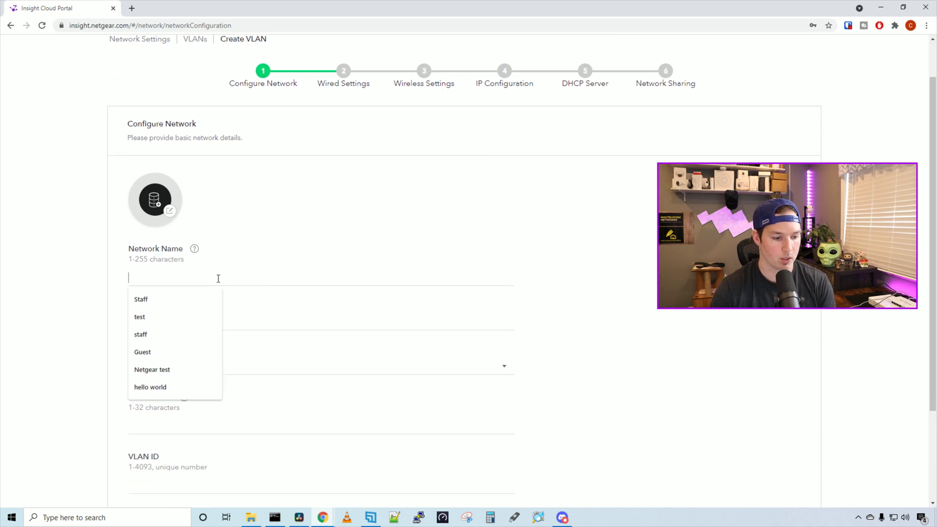
type("staff")
left_click(229, 326)
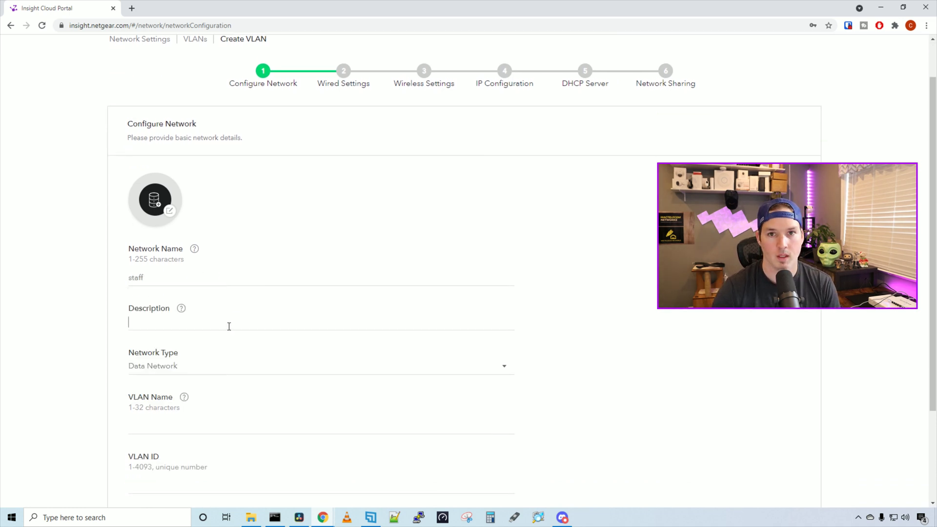
key("Down")
key("Down")
key("Return")
scroll(262, 321, "down", 1)
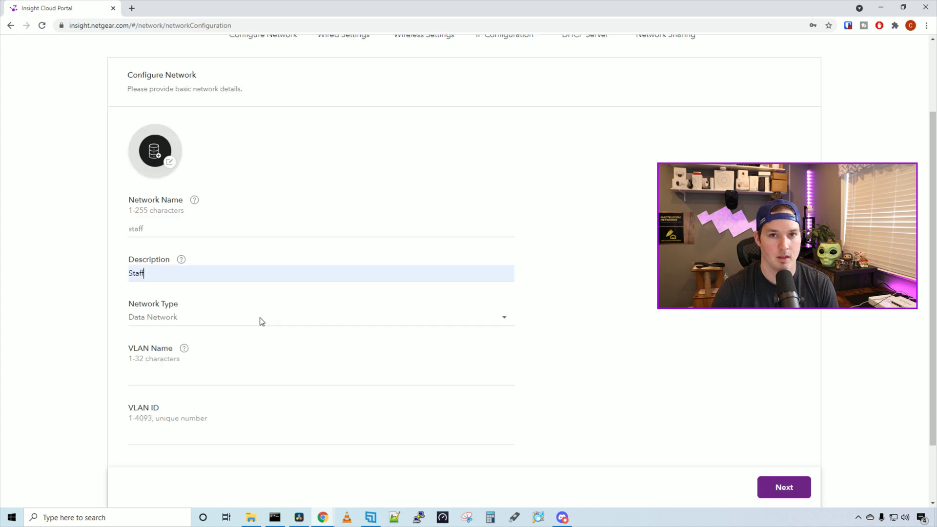
- Keep the Data Network type and set VLAN name 'staff' with VLAN ID 20
left_click(261, 322)
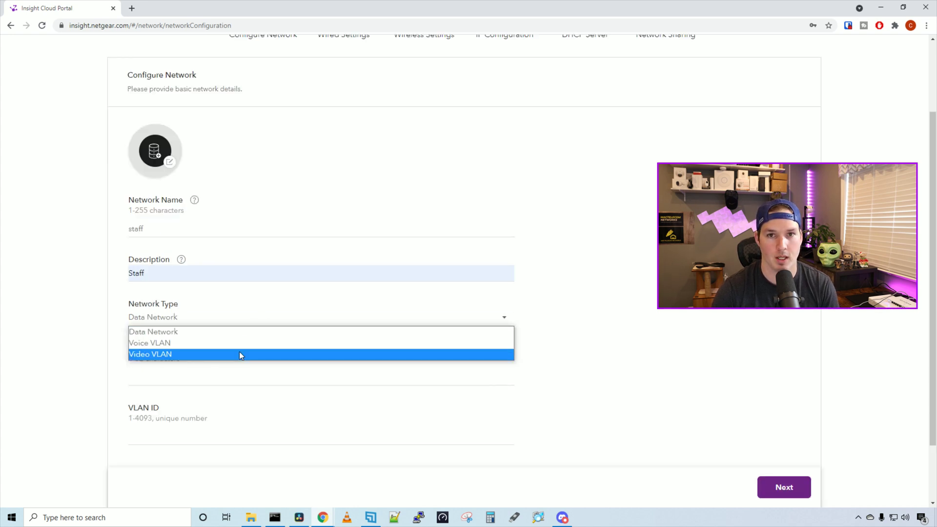
left_click(565, 346)
scroll(565, 346, "down", 2)
left_click(148, 382)
type("20")
double_click(148, 382)
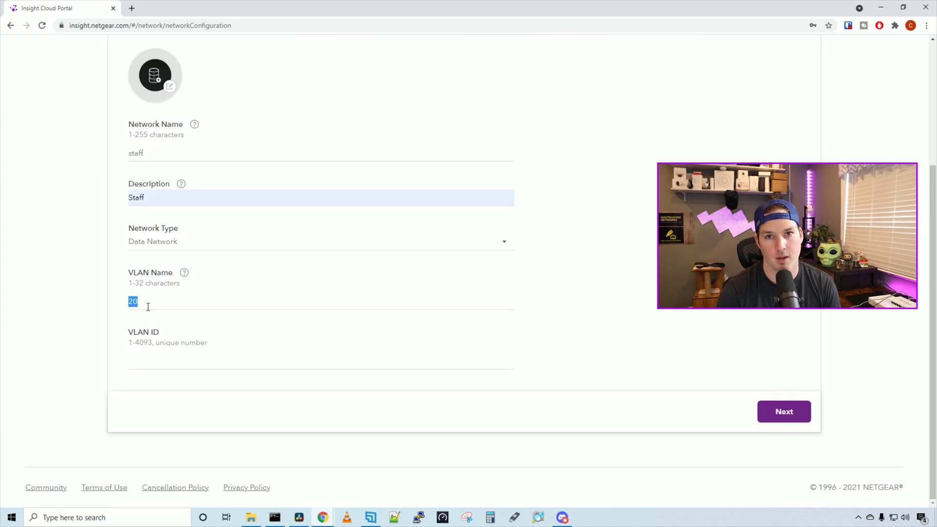
type("staff")
left_click(169, 364)
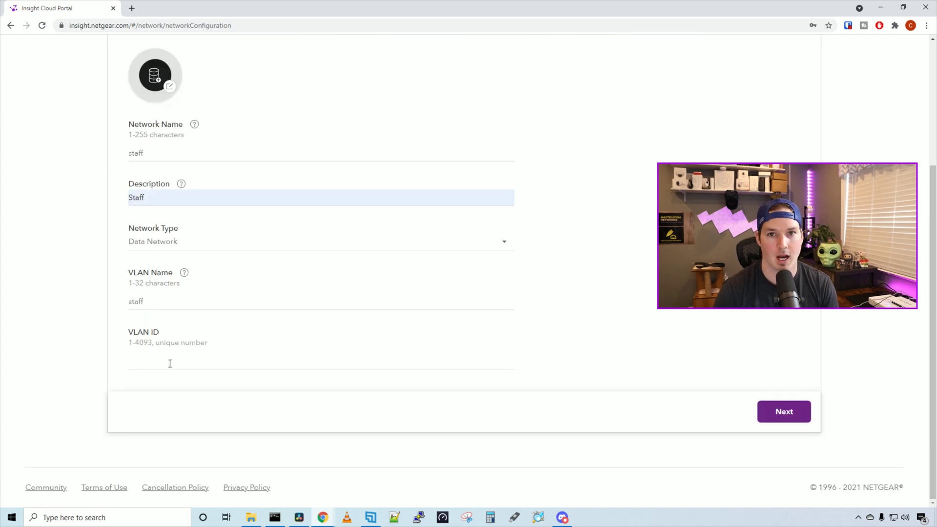
type("20")
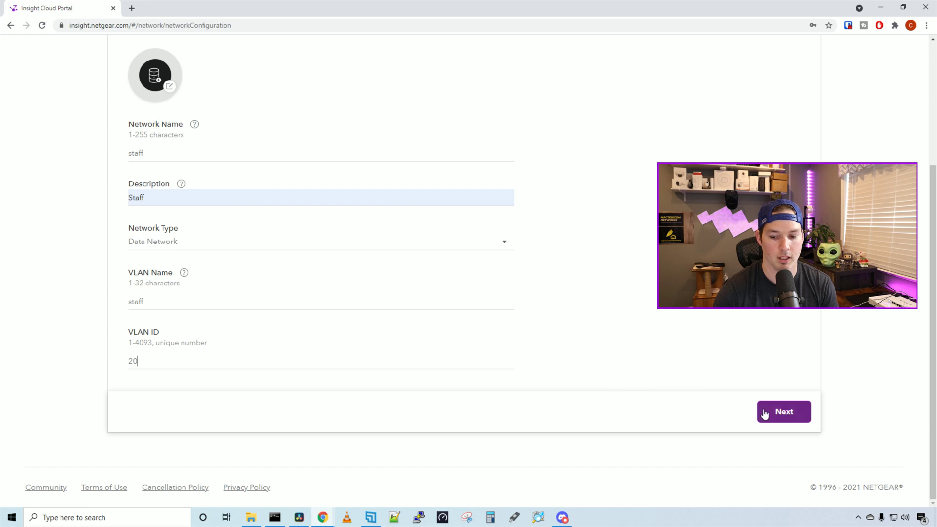
left_click(780, 413)
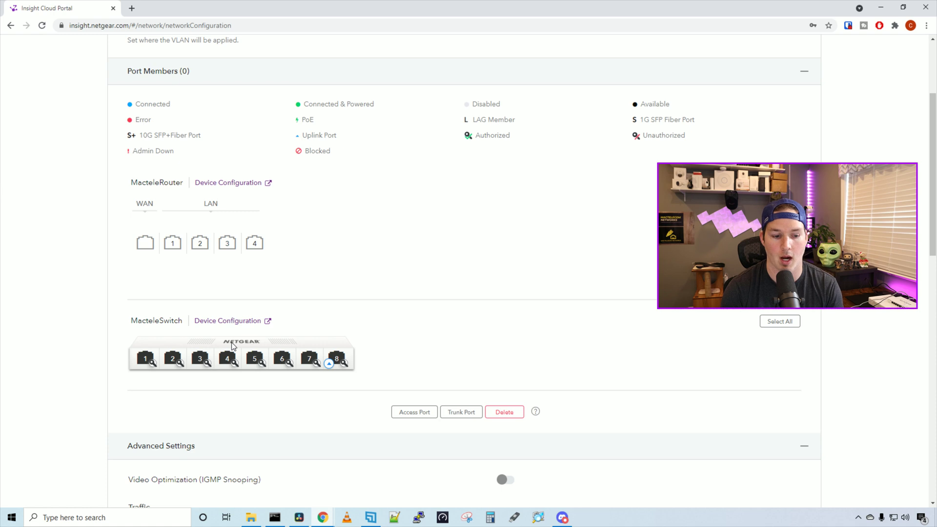
- Add router LAN port 4 and switch ports 7 and 8 to the staff VLAN as trunk ports
left_click(257, 244)
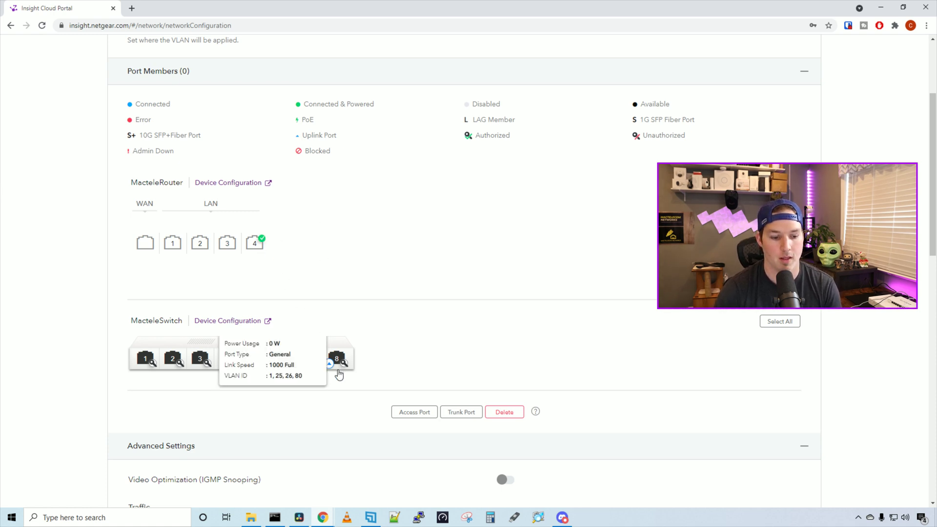
left_click(320, 364)
left_click(336, 360)
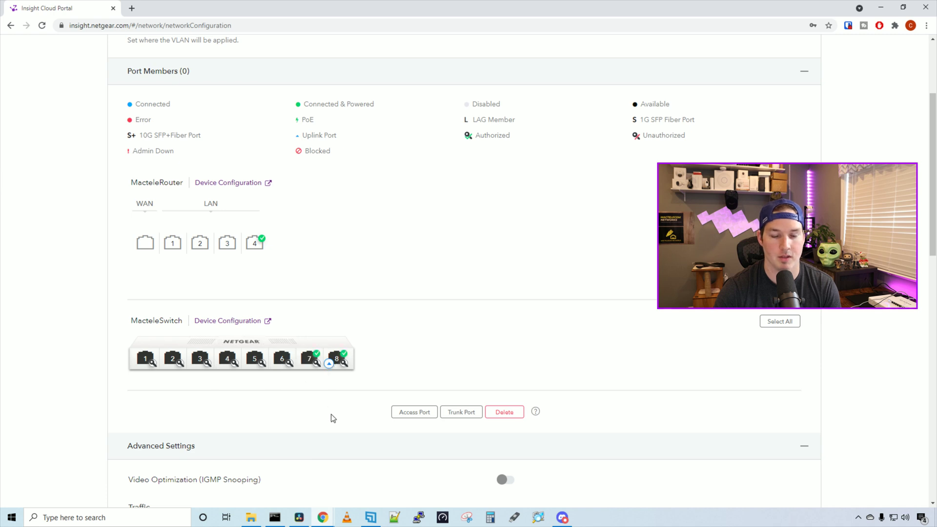
left_click(459, 415)
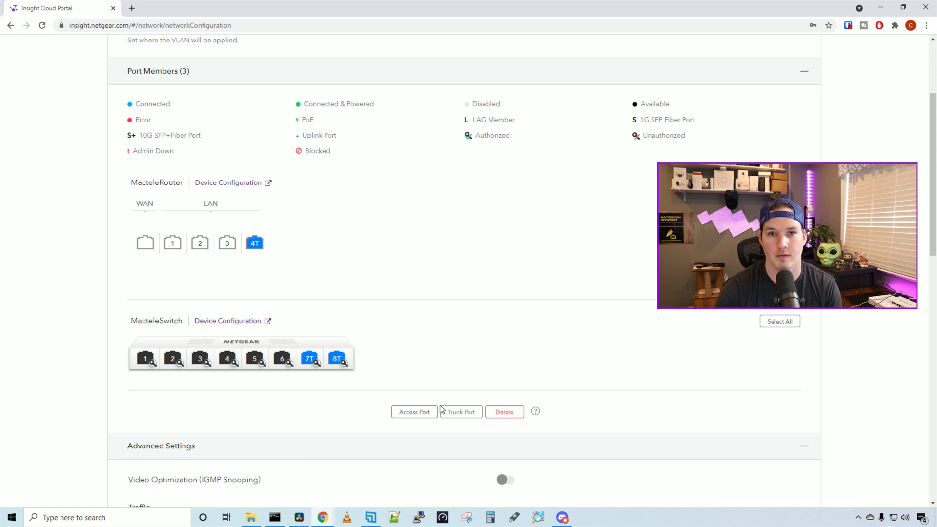
scroll(437, 386, "down", 6)
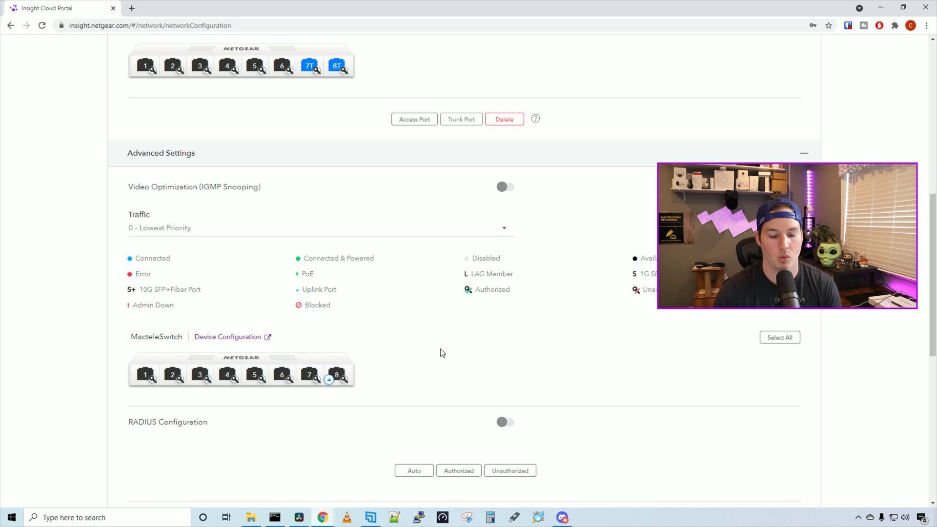
scroll(442, 352, "down", 9)
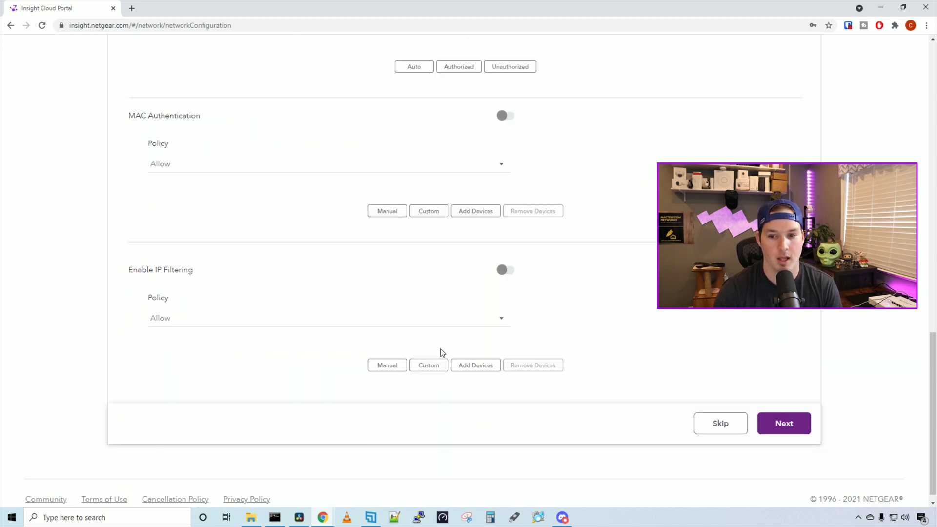
left_click(799, 416)
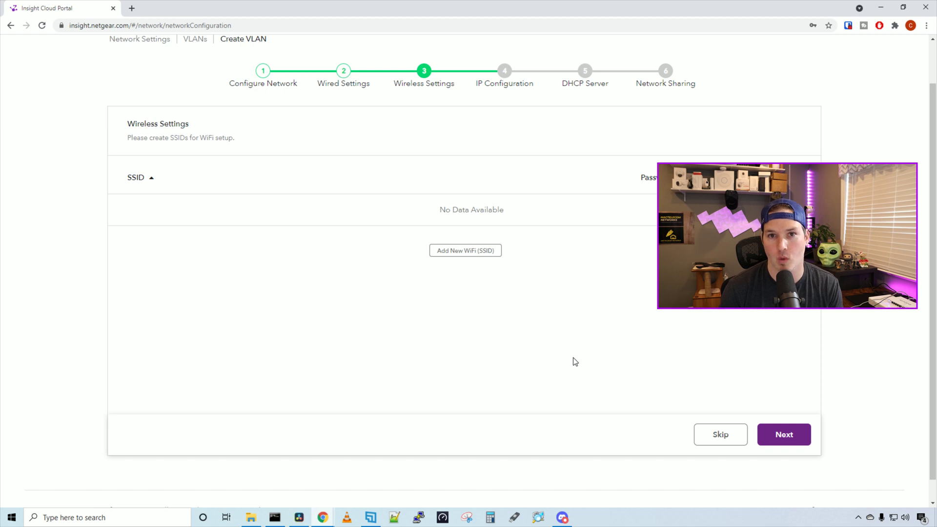
- Add a 'Staff' WiFi SSID secured with a WPA2 Personal password
left_click(477, 257)
left_click(295, 283)
type("Staff")
scroll(308, 286, "down", 3)
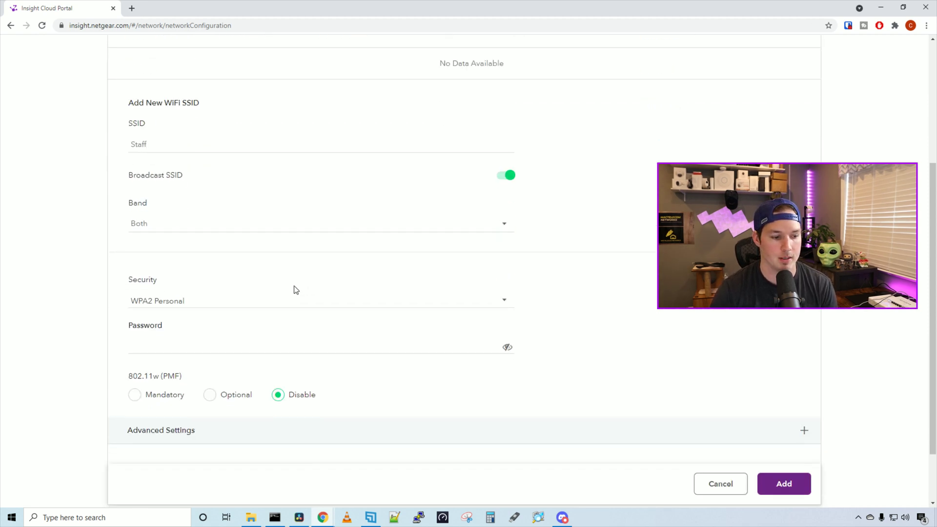
scroll(292, 290, "down", 2)
left_click(177, 269)
type("********")
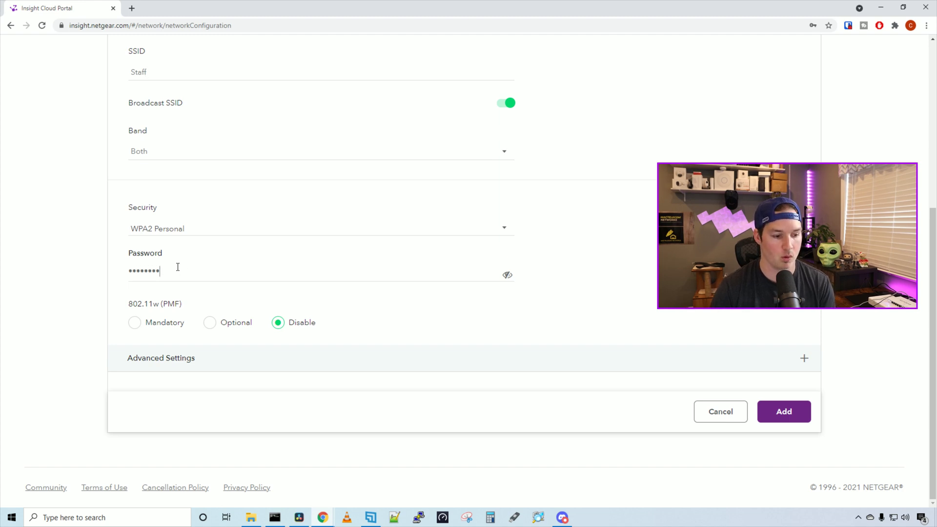
left_click(783, 412)
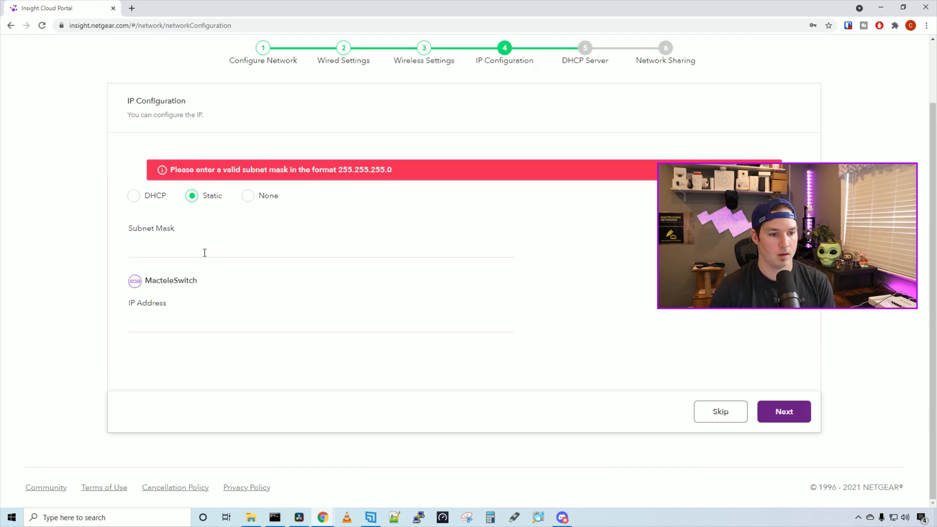
- Enter static subnet mask 255.255.255.0 and switch IP address 192.168.20.1
left_click(204, 252)
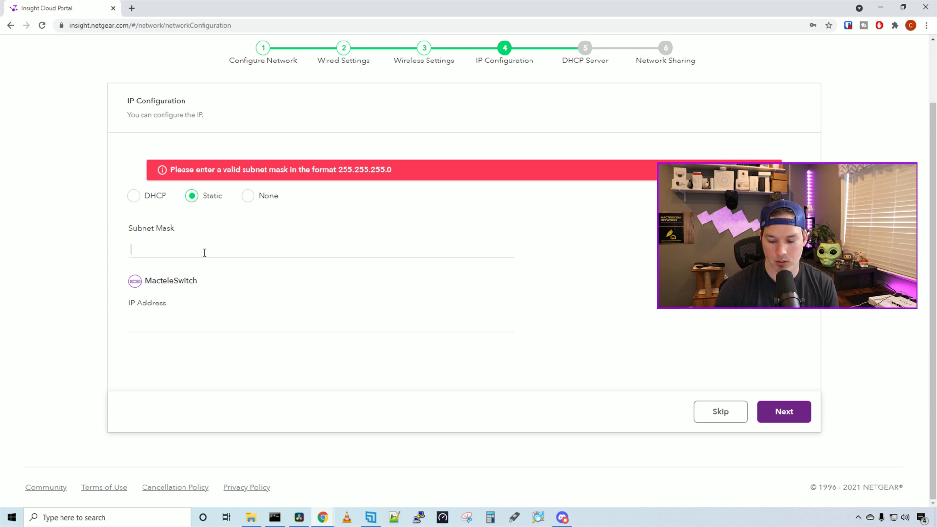
type("255.2555")
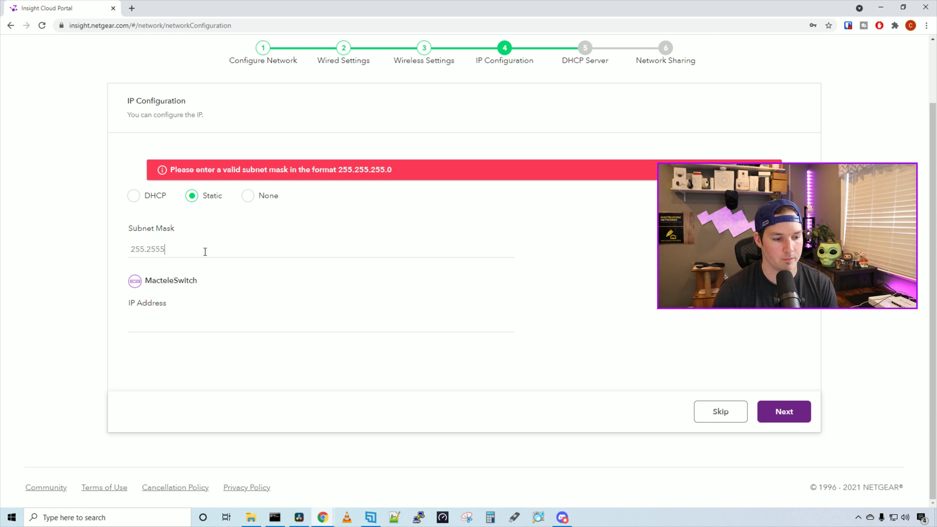
key("BackSpace")
type(".255.0")
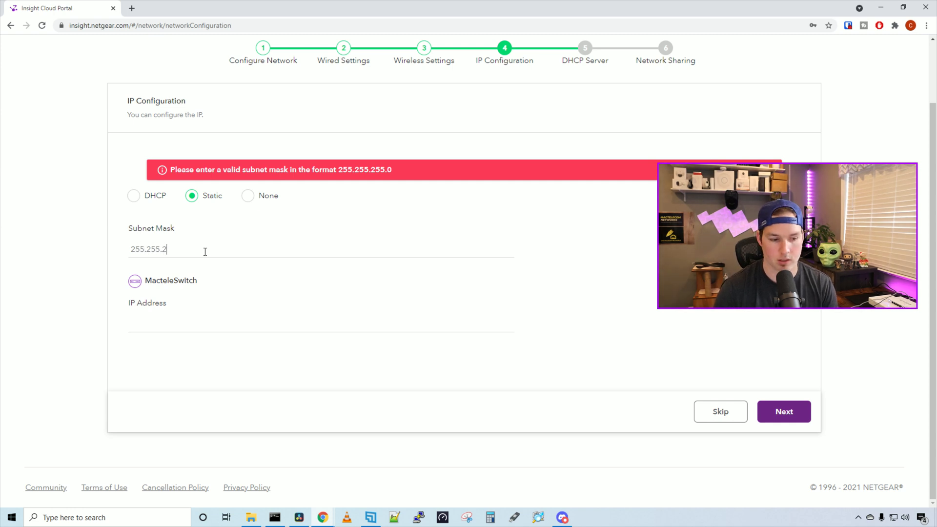
left_click(197, 322)
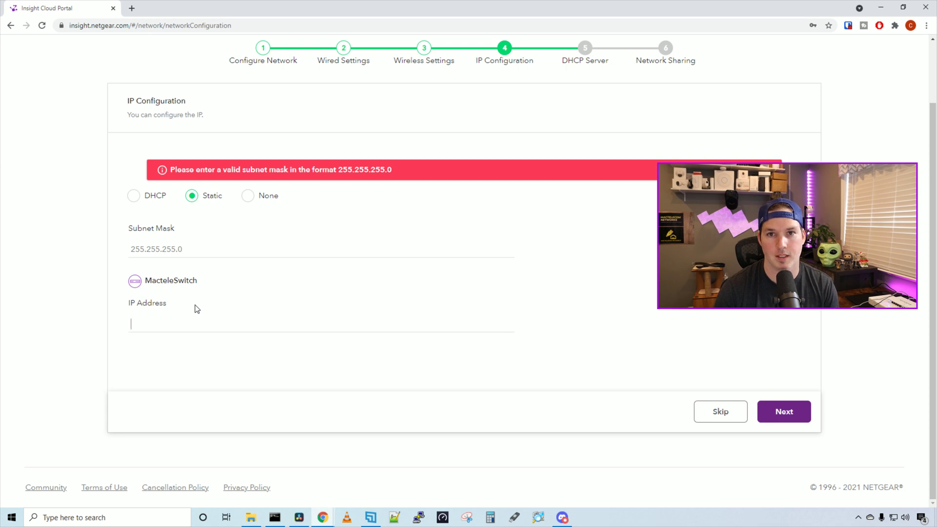
type("192.168")
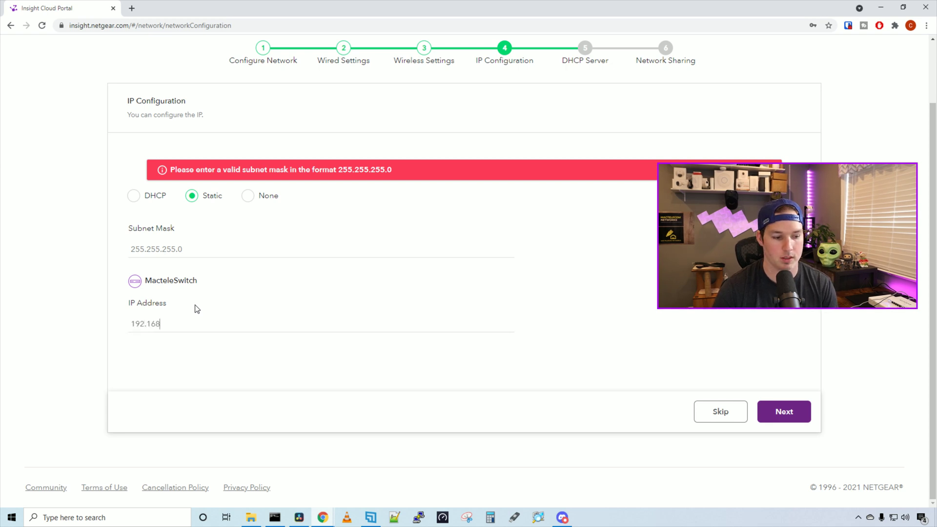
type(".20.1")
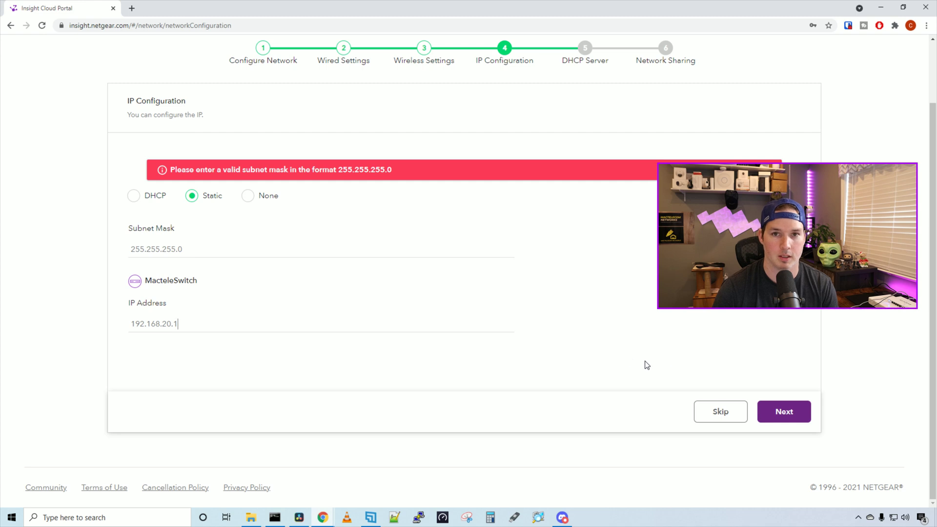
left_click(769, 403)
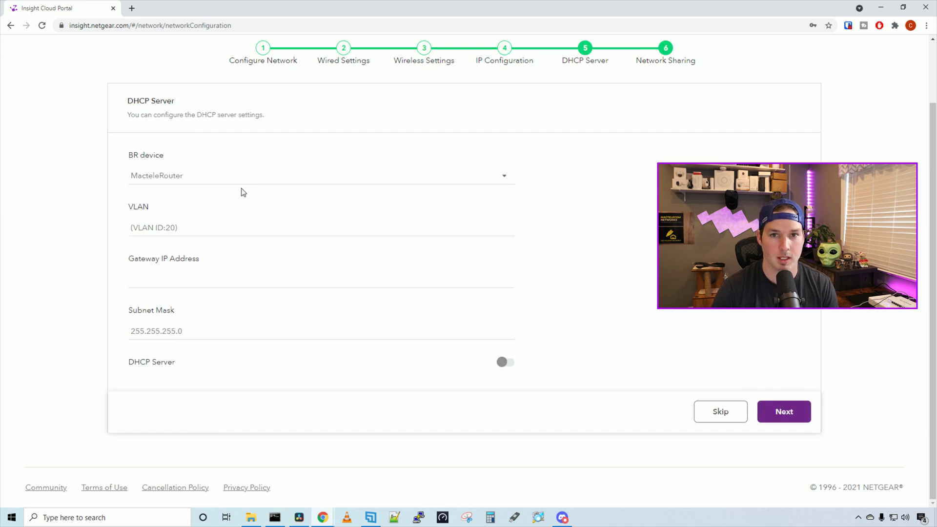
- Enable the VLAN's DHCP server and change its start address to 192.168.20.20
type("192.168.20.1")
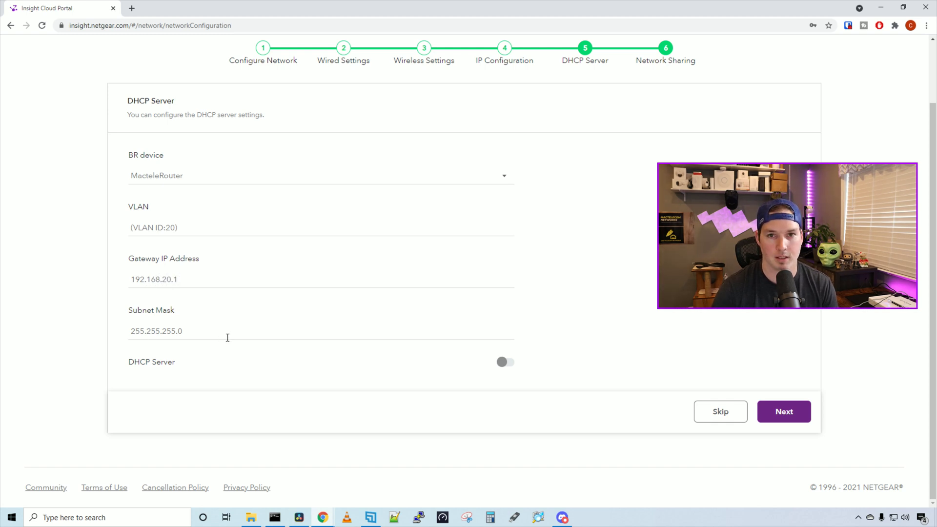
left_click(513, 368)
scroll(512, 352, "down", 2)
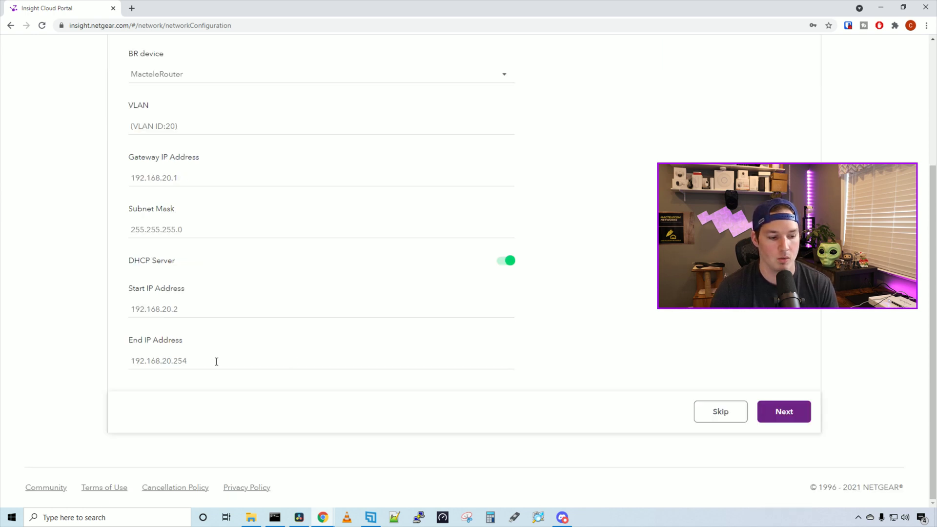
left_click(191, 311)
key("BackSpace")
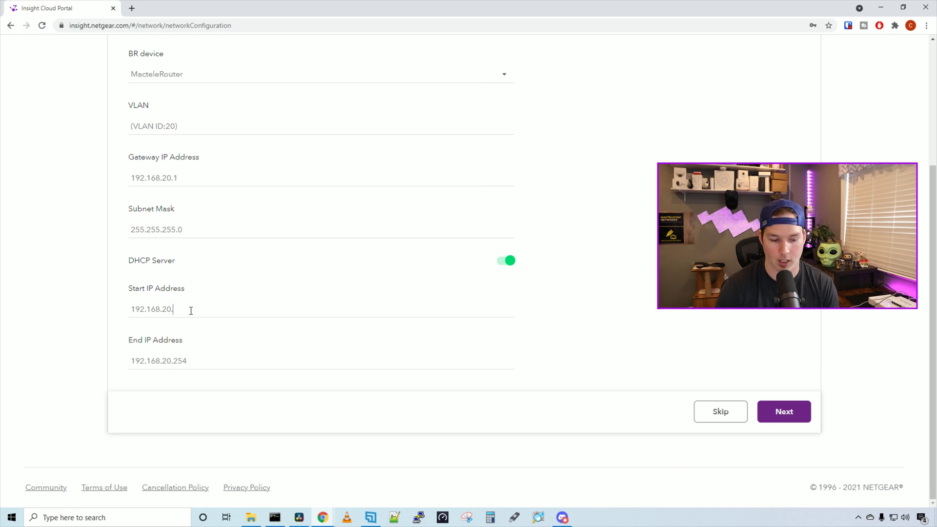
type("20")
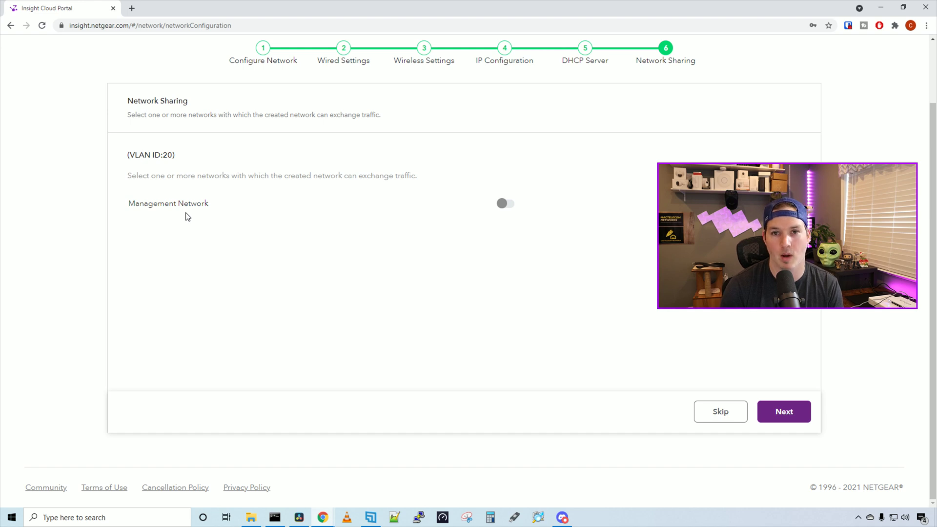
- Deploy VLAN 20 to the router, switch and access point with Management Network sharing off
left_click(508, 204)
left_click(506, 205)
left_click(782, 412)
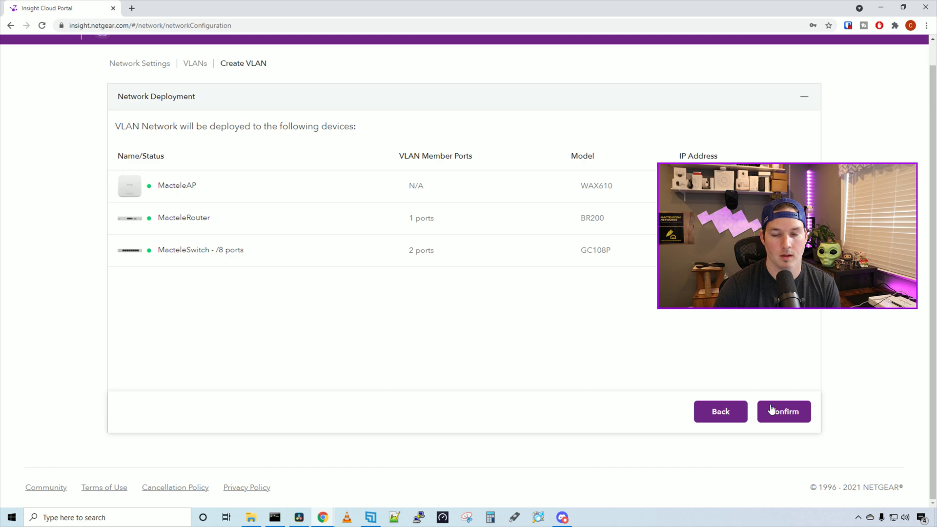
left_click(800, 413)
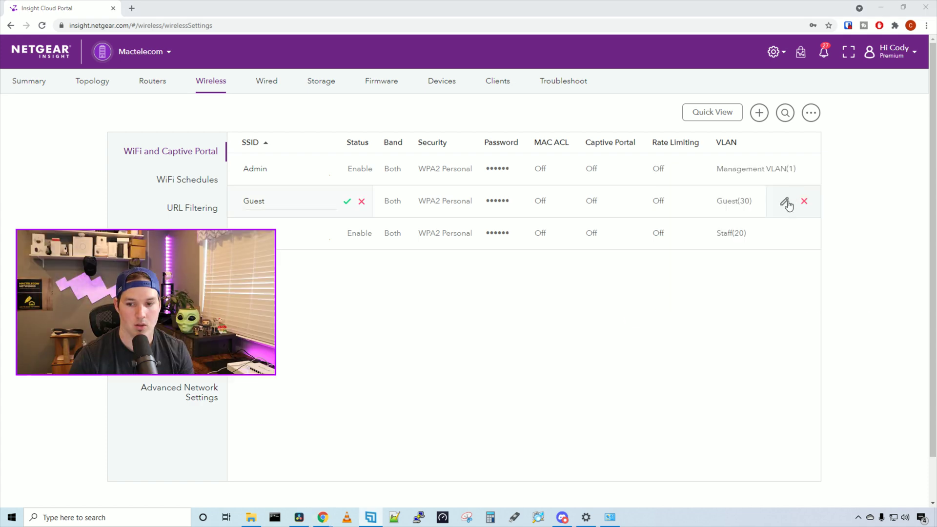
left_click(786, 203)
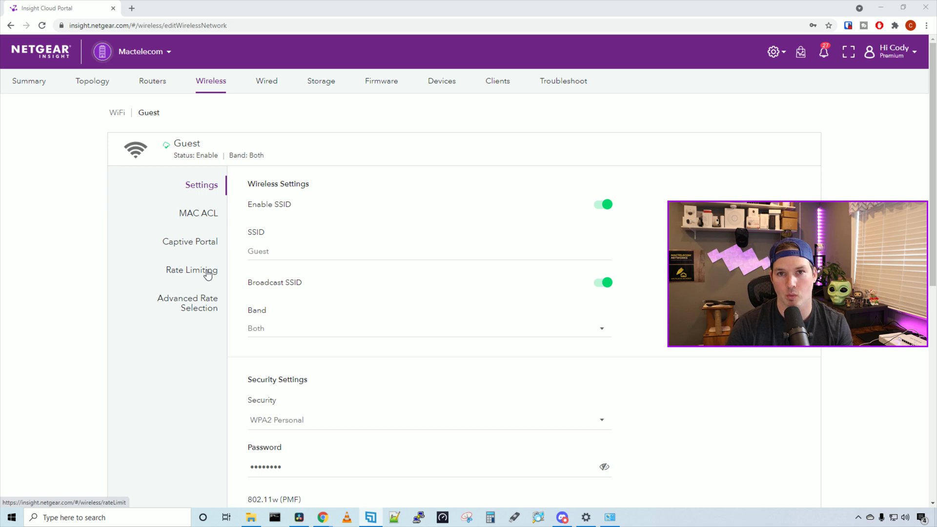
- Enable Guest SSID rate limiting in Mbps, adjust the rate slider, and save
left_click(208, 274)
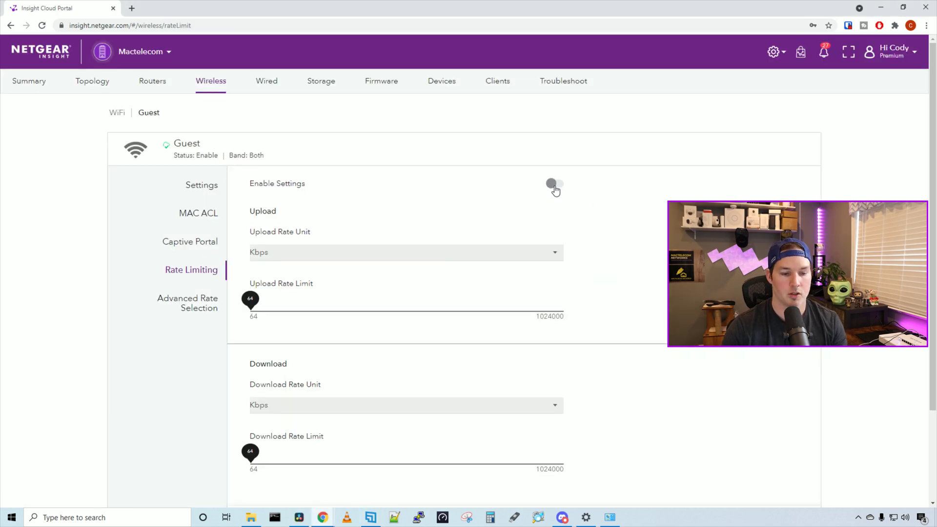
left_click(554, 186)
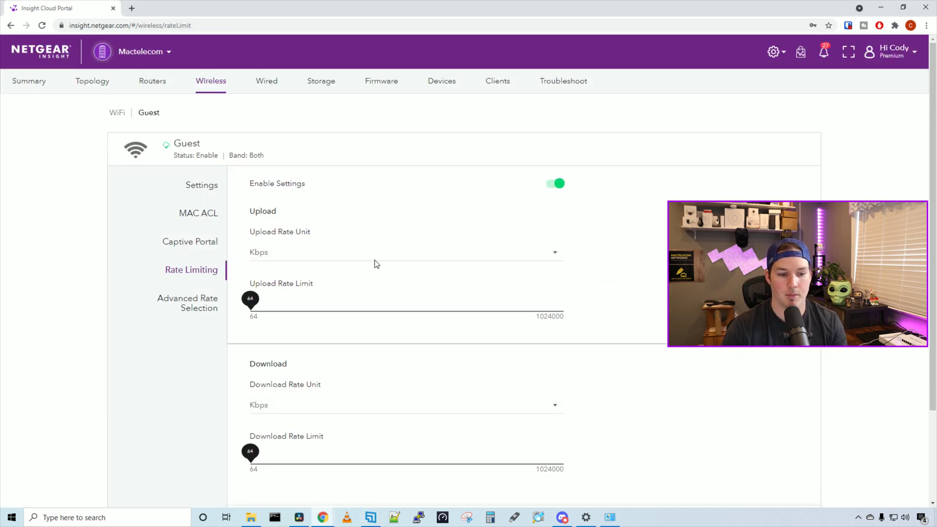
left_click(555, 256)
left_click(264, 278)
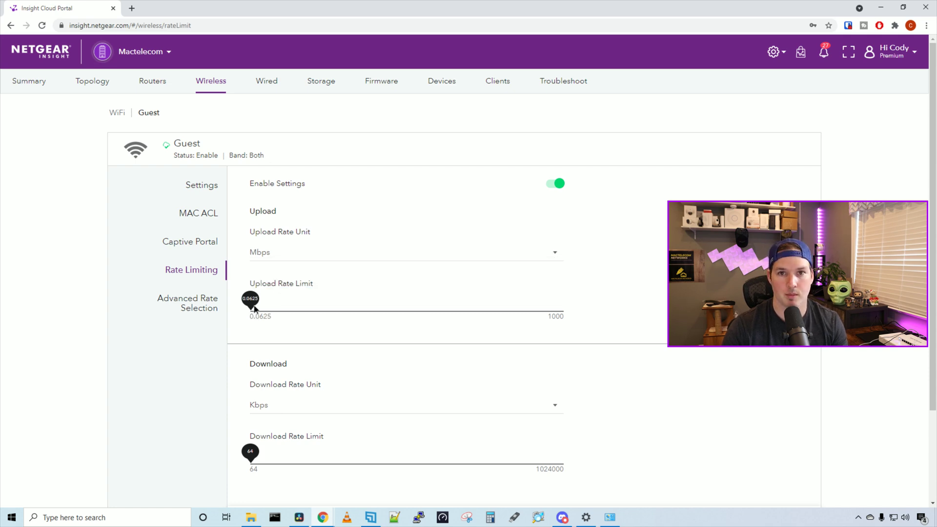
left_click_drag(253, 309, 256, 308)
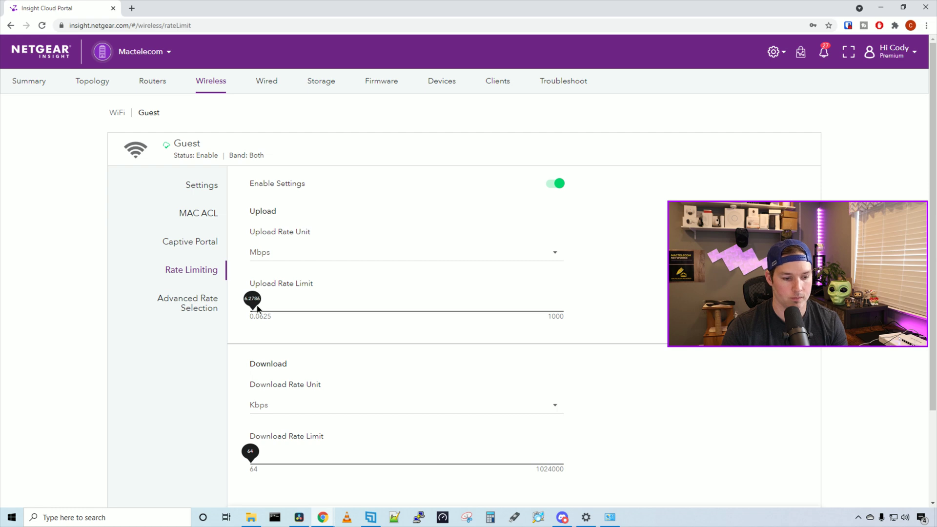
scroll(766, 466, "down", 1)
left_click(785, 474)
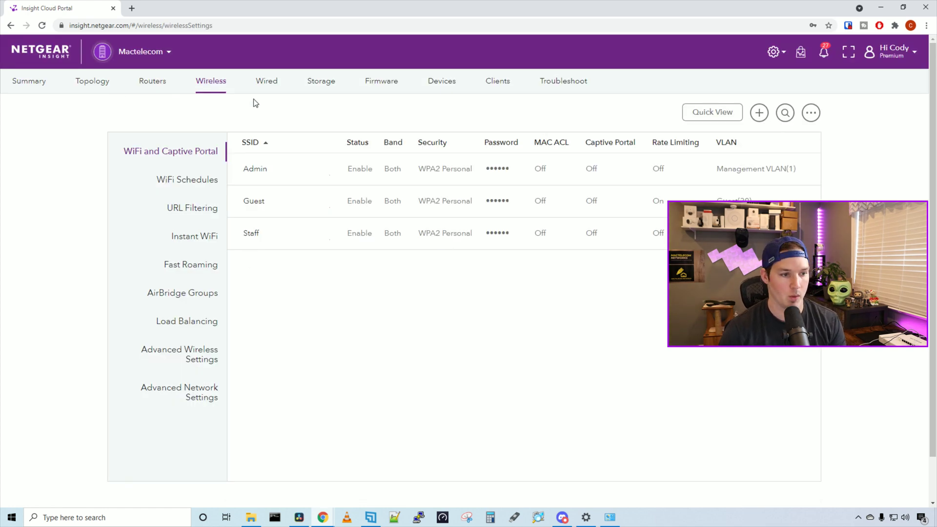
- Open the MacteleRouter BR200 page from the Routers table
left_click(160, 84)
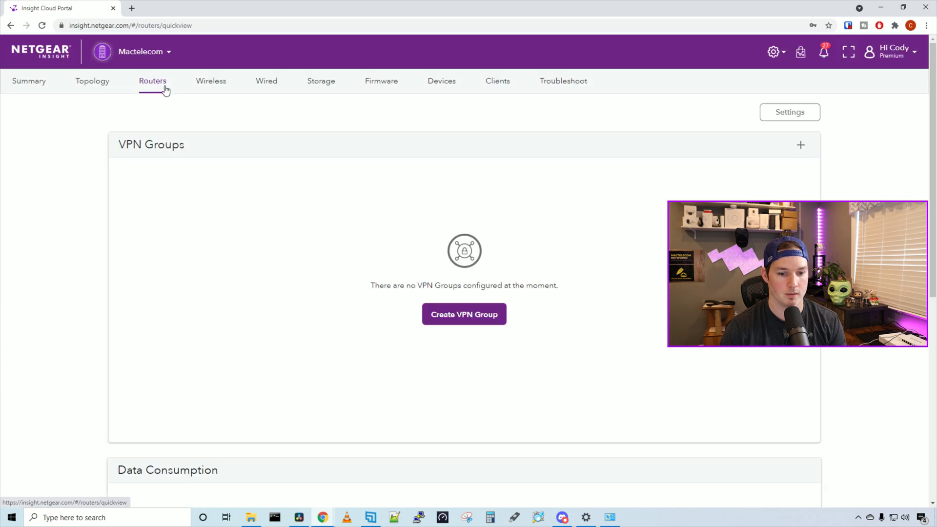
scroll(341, 272, "down", 8)
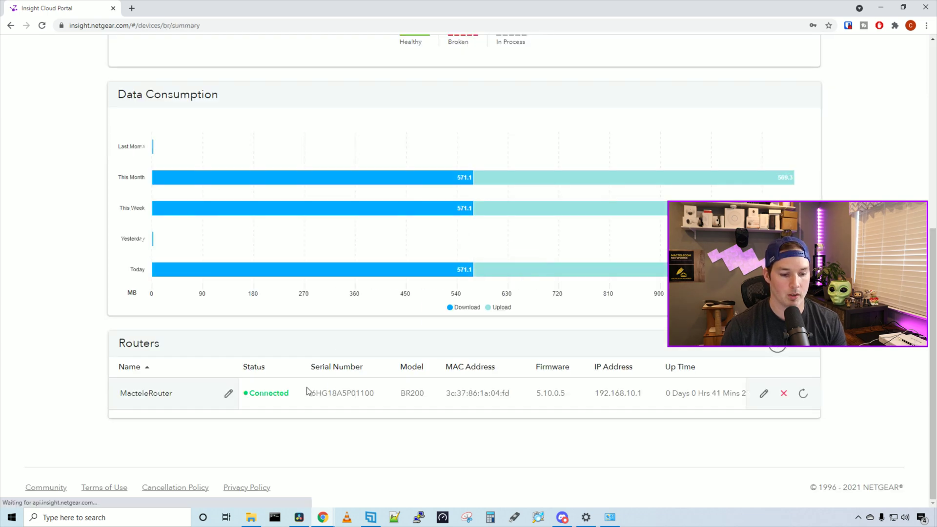
left_click(309, 391)
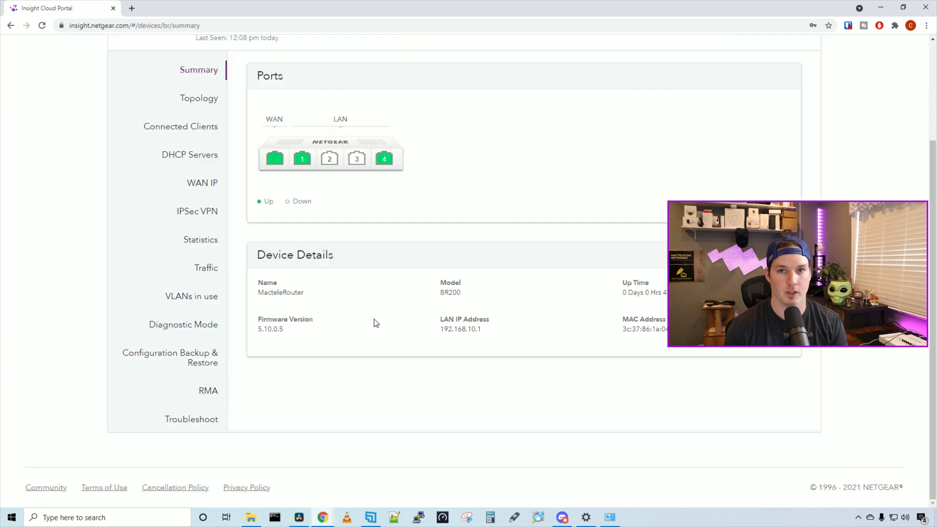
scroll(376, 319, "up", 3)
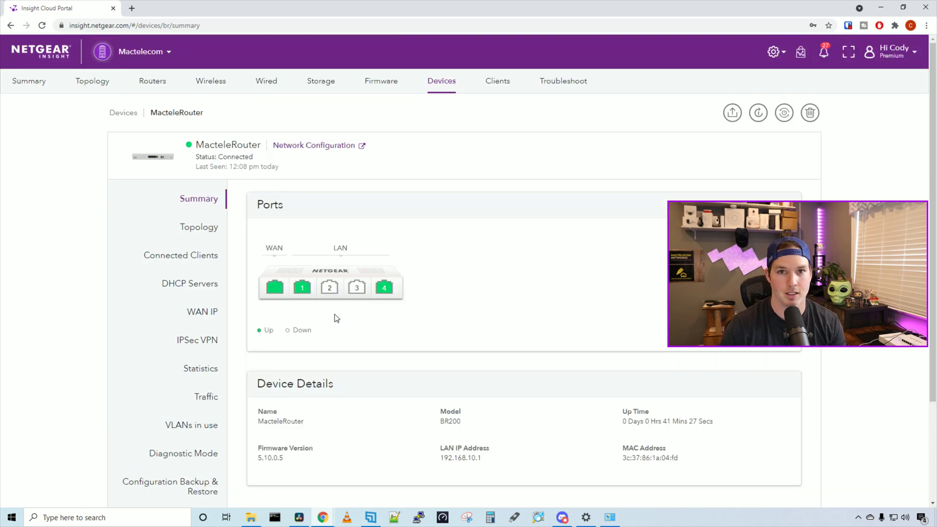
scroll(336, 318, "down", 1)
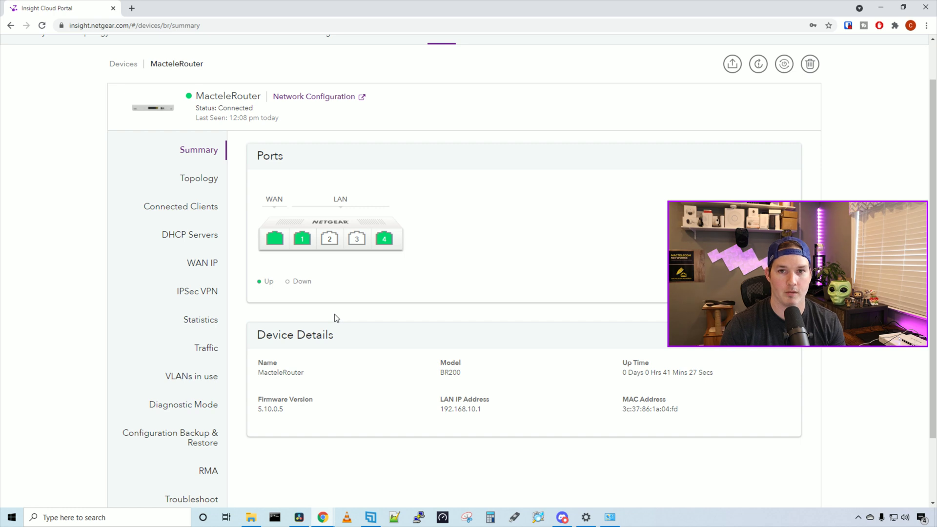
- Review the router's Topology, Connected Clients, DHCP Servers, IPSec VPN and Statistics pages
left_click(210, 182)
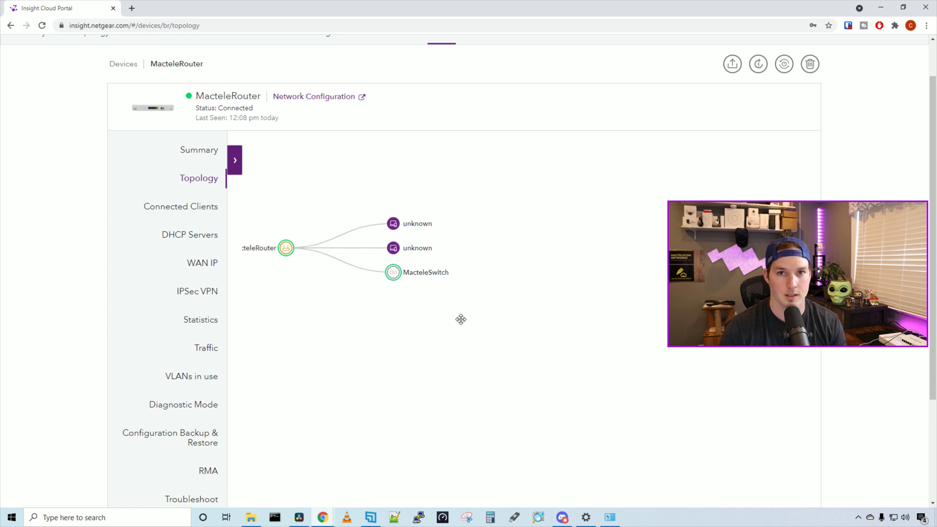
left_click(213, 216)
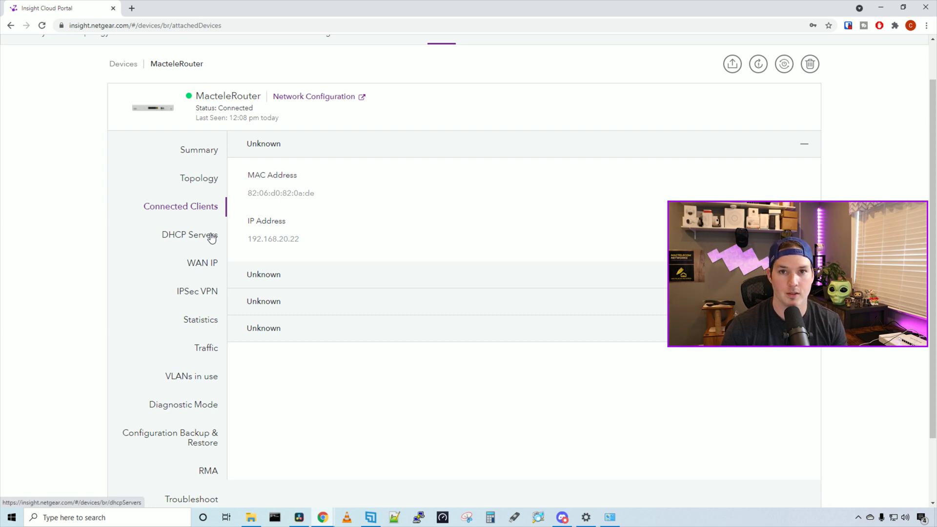
left_click(211, 237)
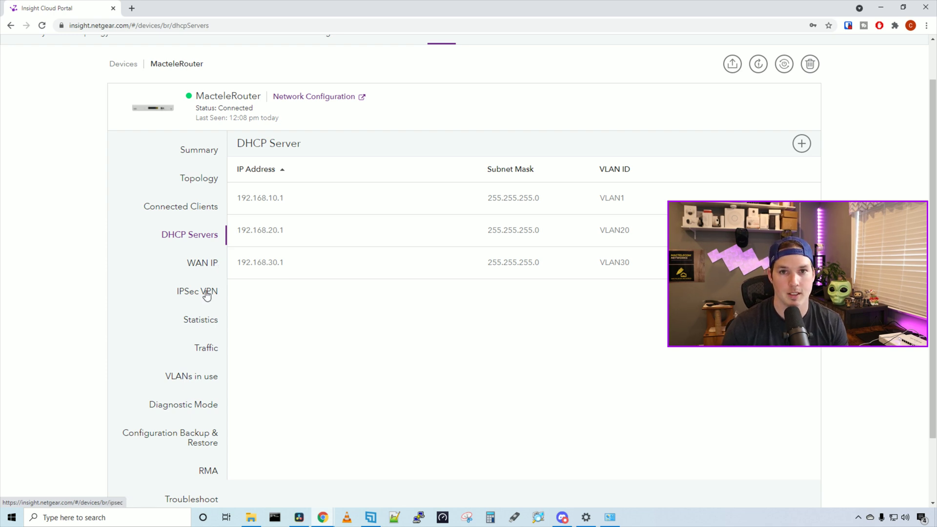
left_click(206, 293)
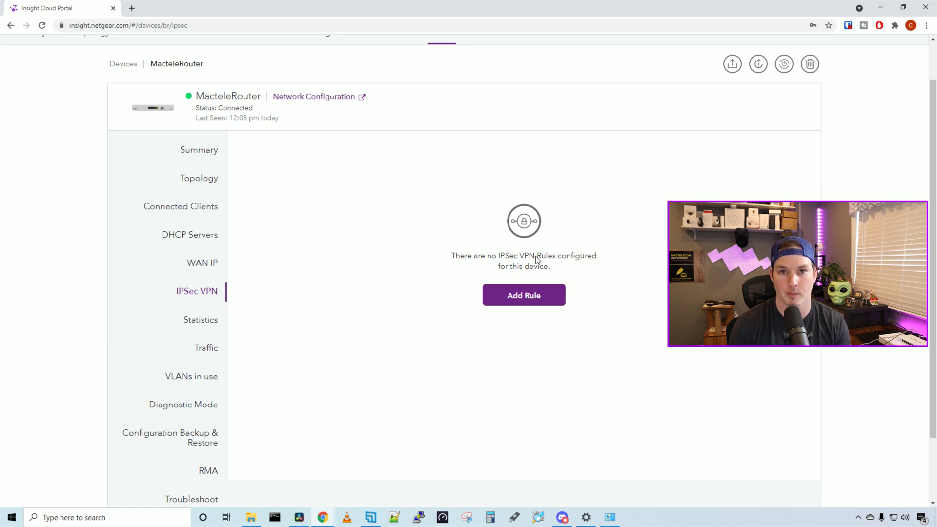
left_click(201, 320)
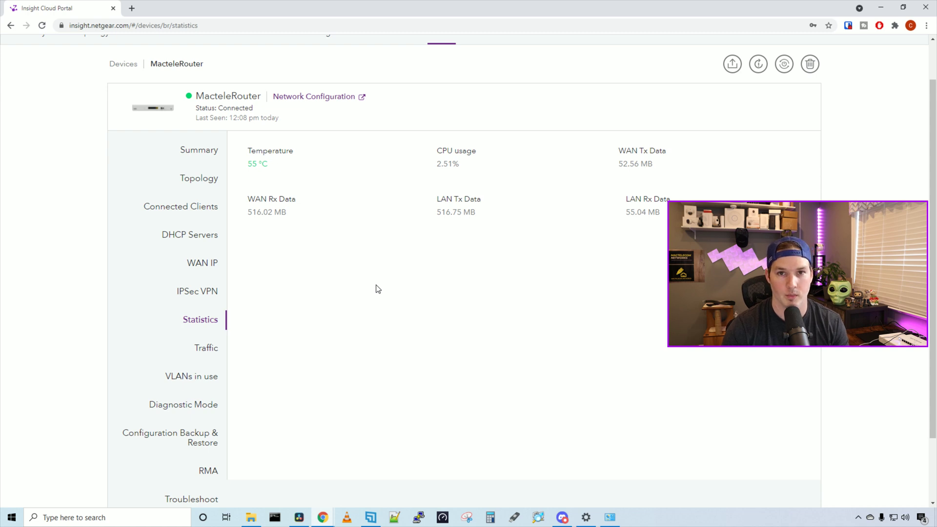
- Review the router's CPU and memory traffic charts and its VLANs in use
scroll(270, 320, "down", 2)
left_click(215, 268)
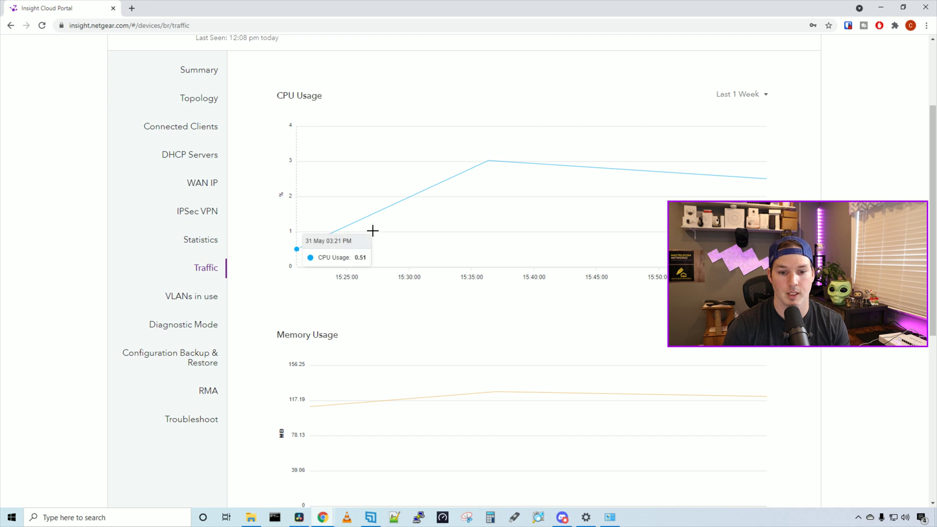
left_click(211, 299)
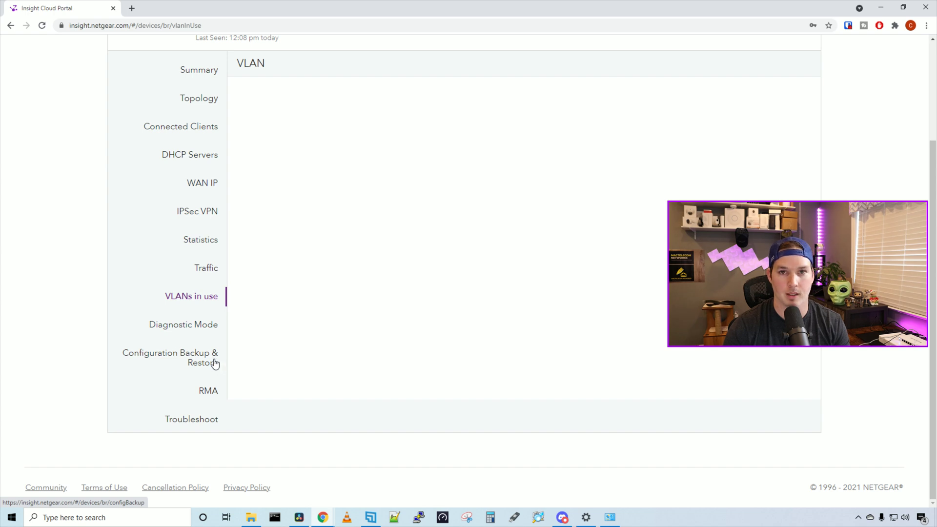
- Check the RMA options, then return to Configuration Backup & Restore showing no backup files
left_click(215, 363)
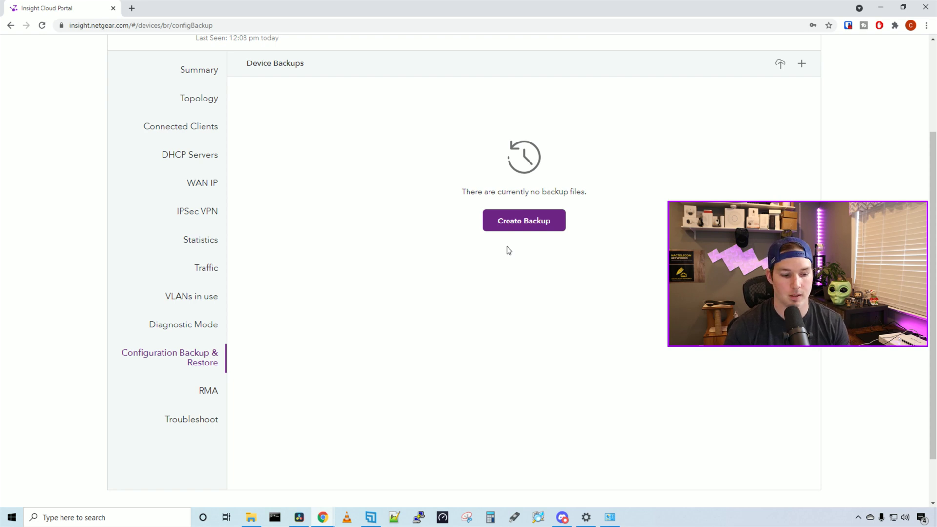
left_click(214, 394)
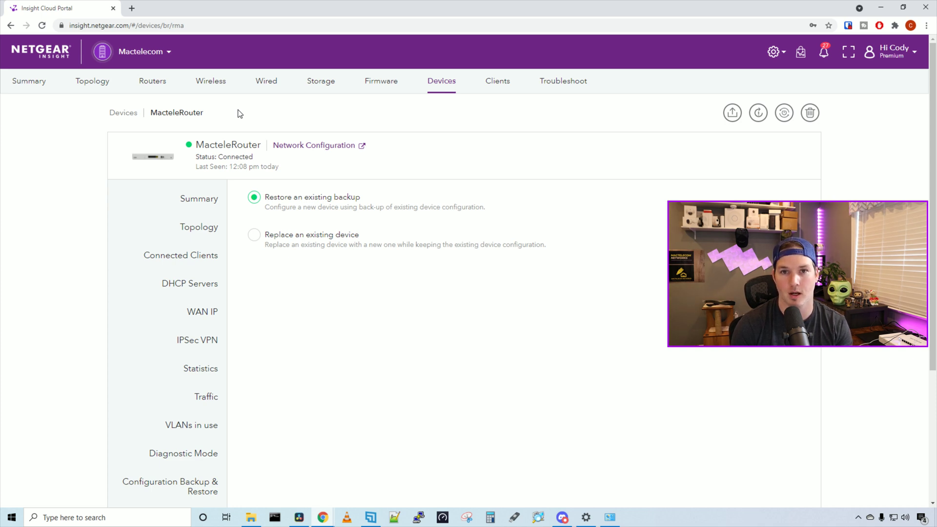
key("alt+Left")
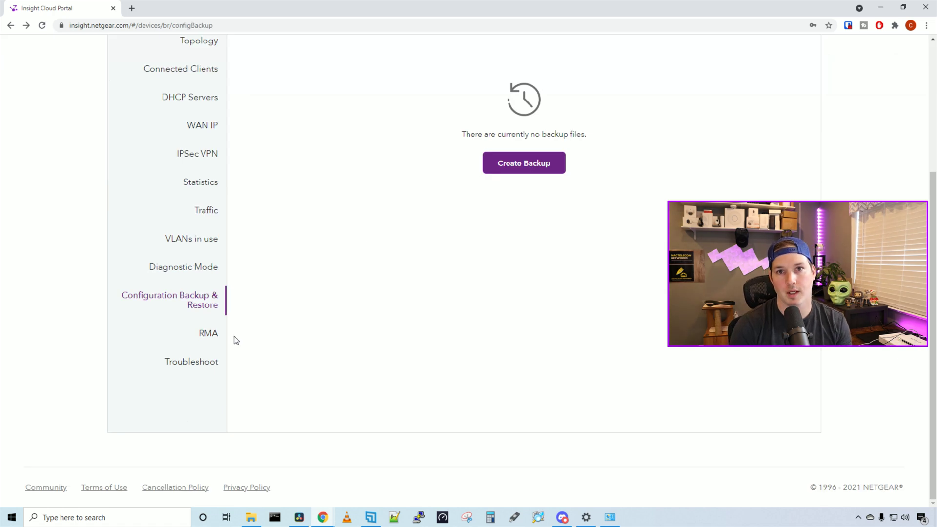